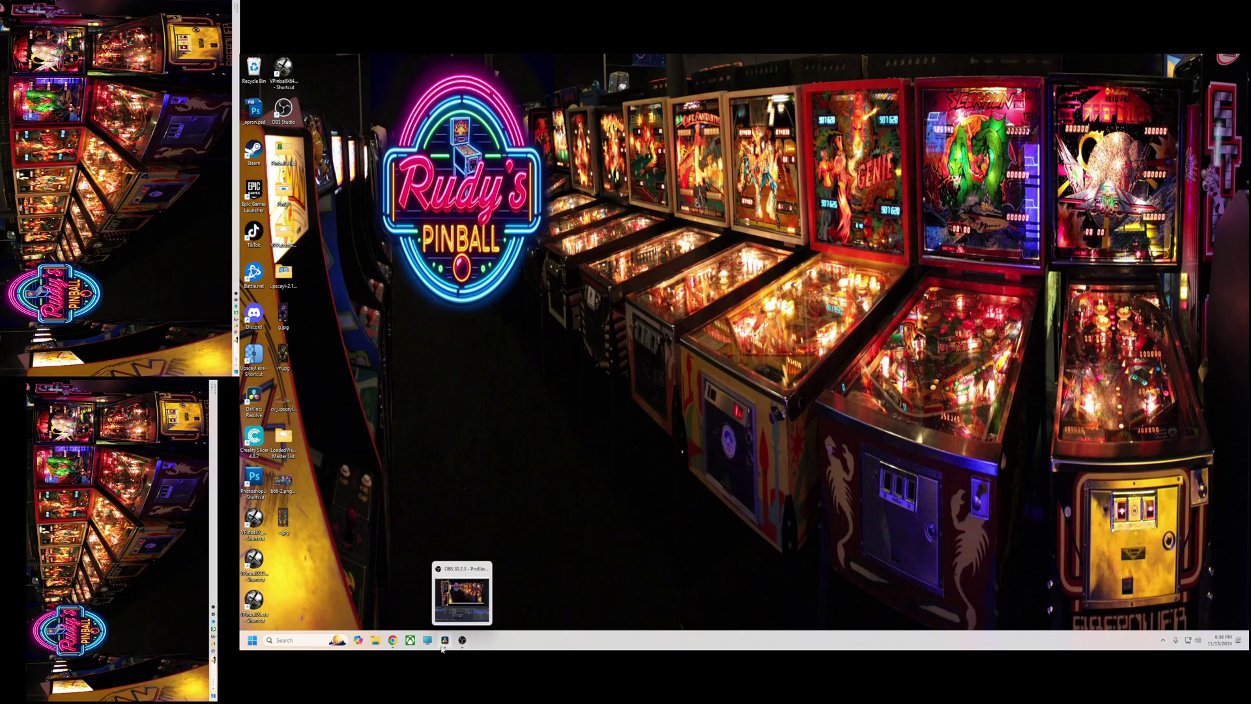
Step: Check the downloadable files offered for the Batman 66 Stern Tribute table in Chrome, and dismiss the file list
click(392, 640)
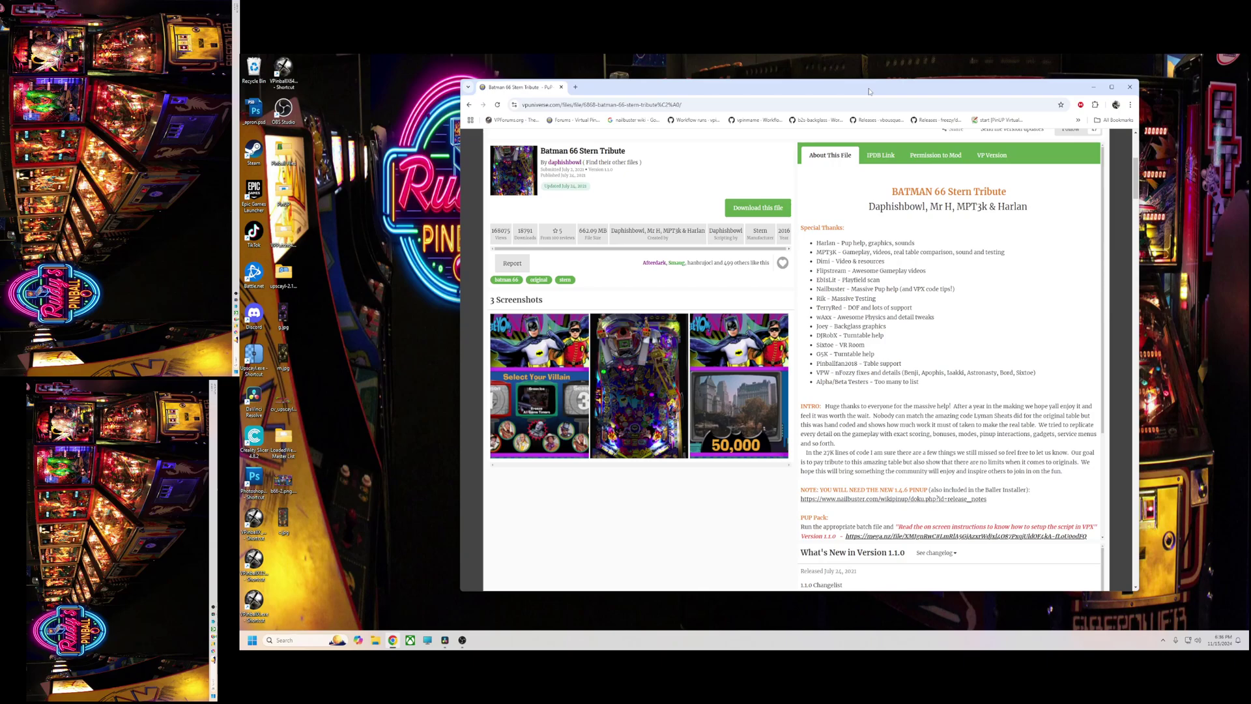
drag(868, 91, 884, 86)
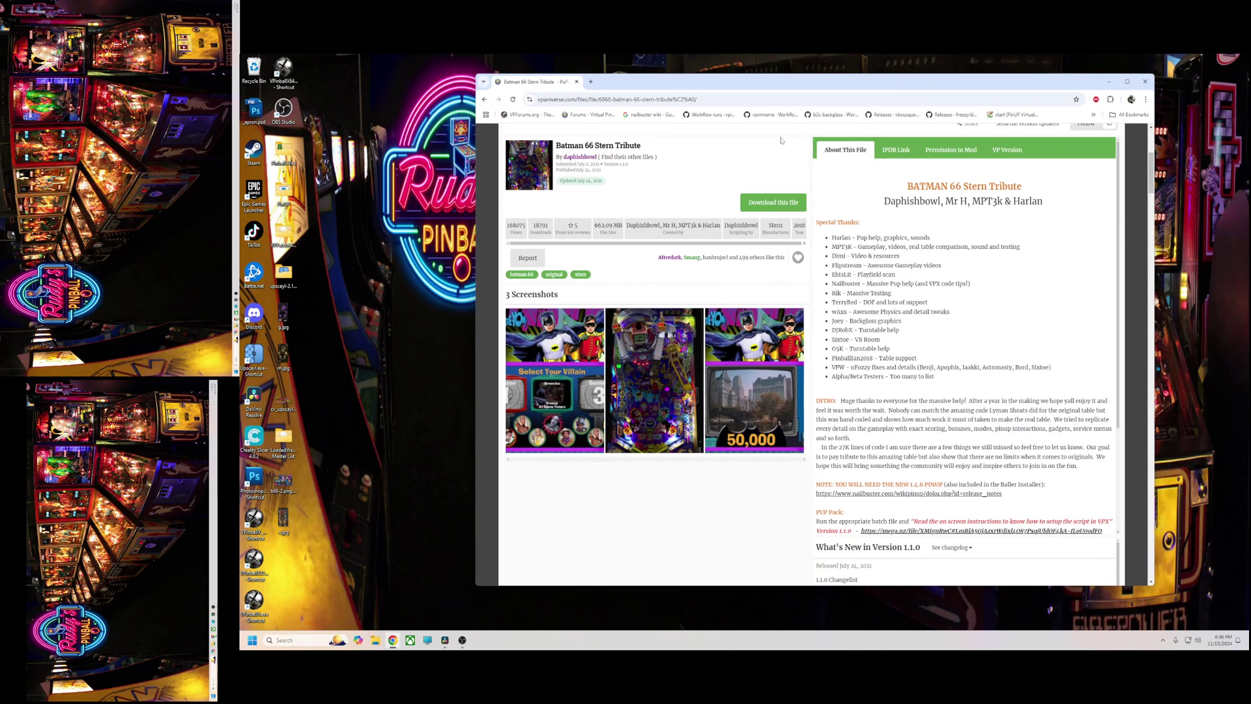
click(771, 204)
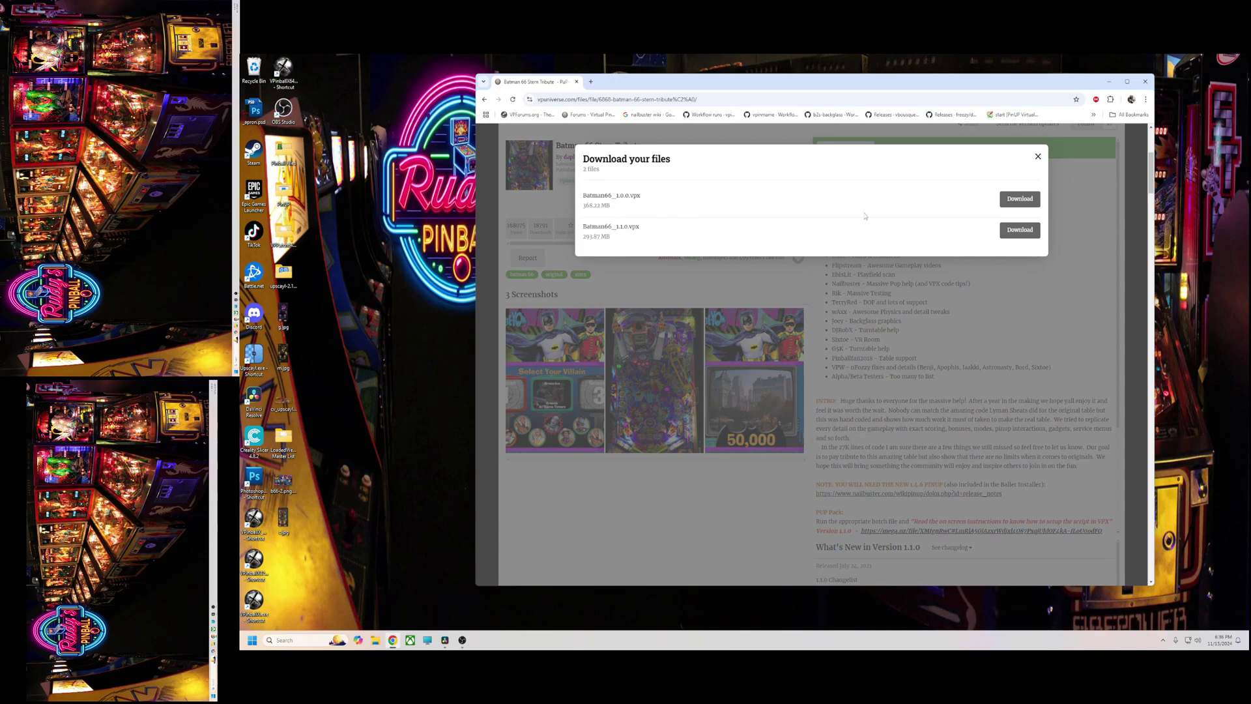
click(1036, 161)
Step: Examine the PuP pack notes and version links in the Batman 66 table's description, and close the browser
scroll(840, 435, down, 2)
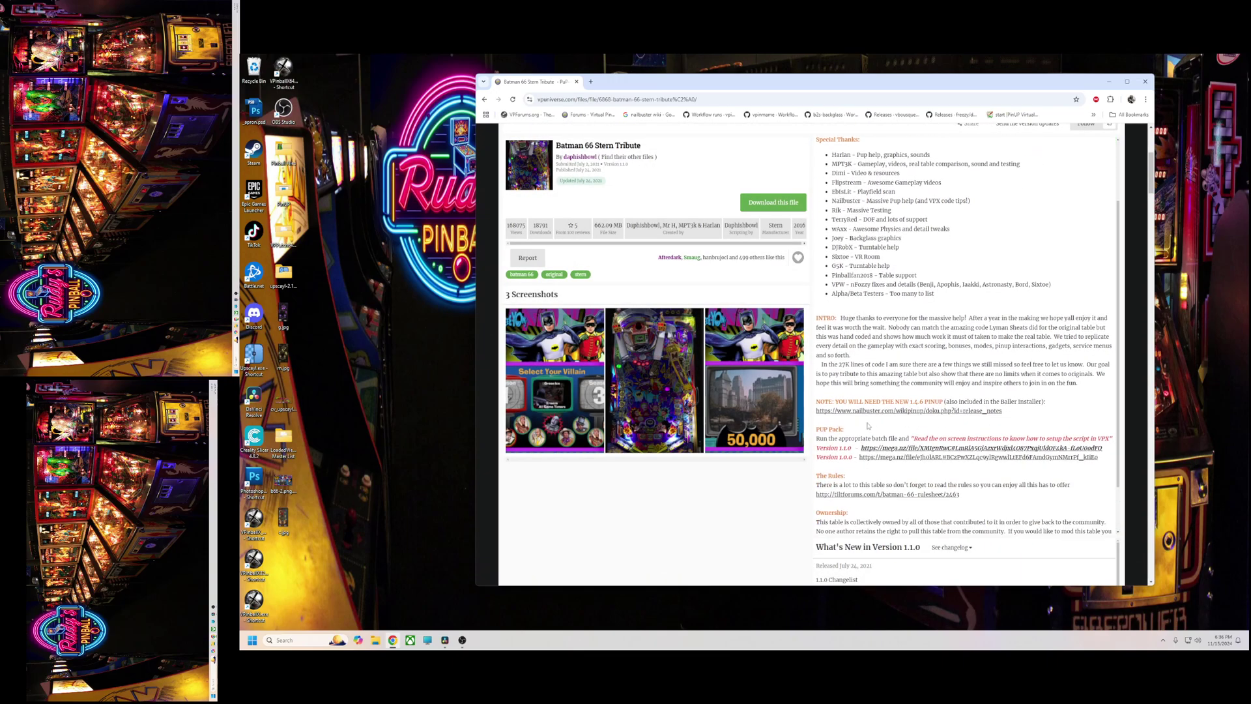
scroll(840, 435, down, 1)
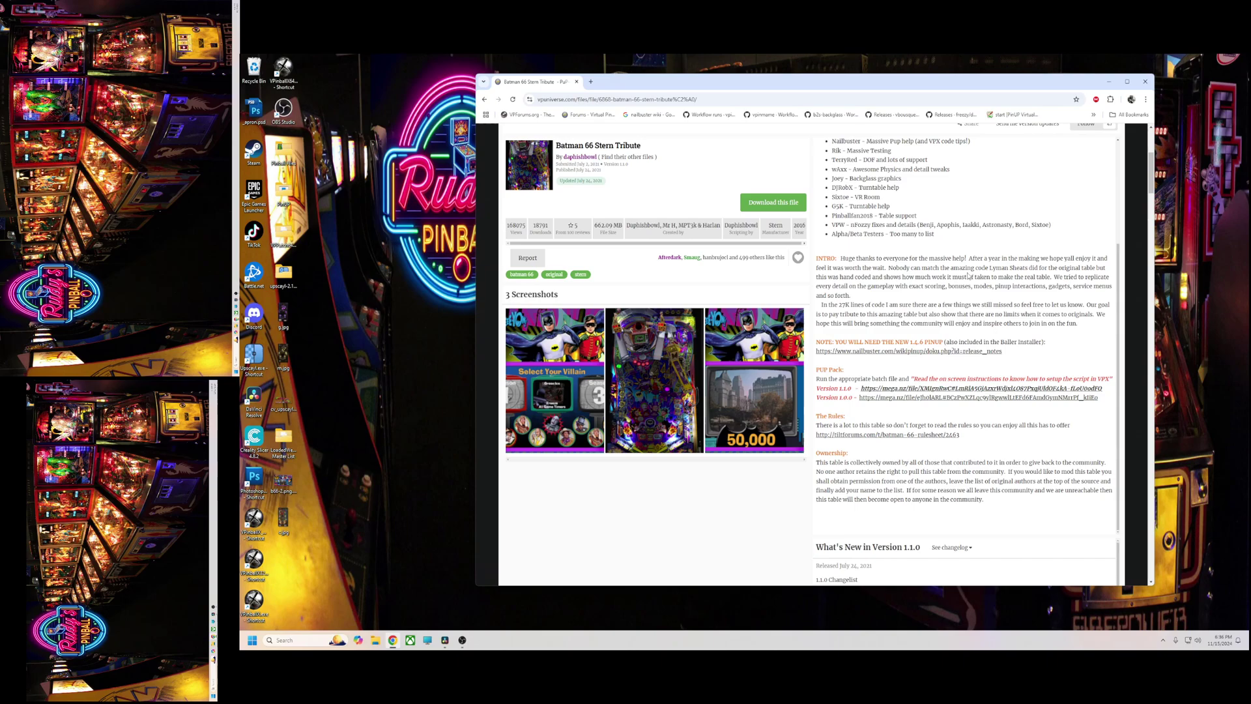
drag(1075, 81, 1067, 95)
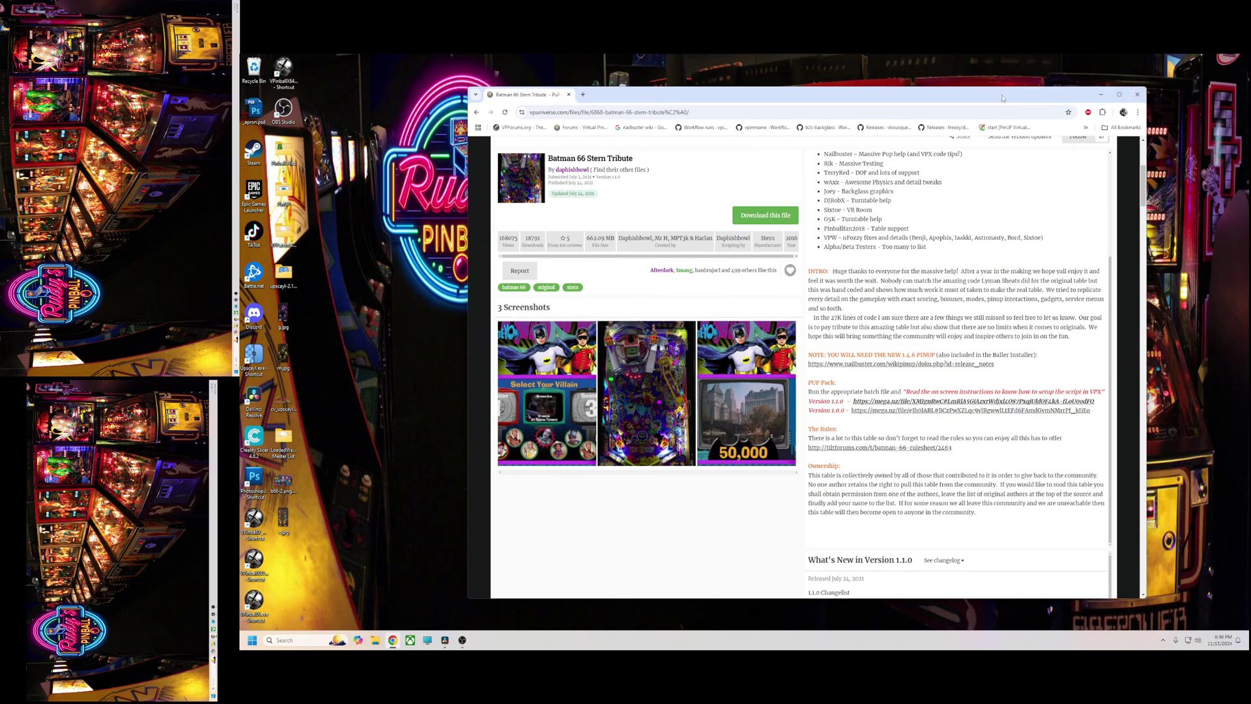
drag(1002, 98, 1007, 95)
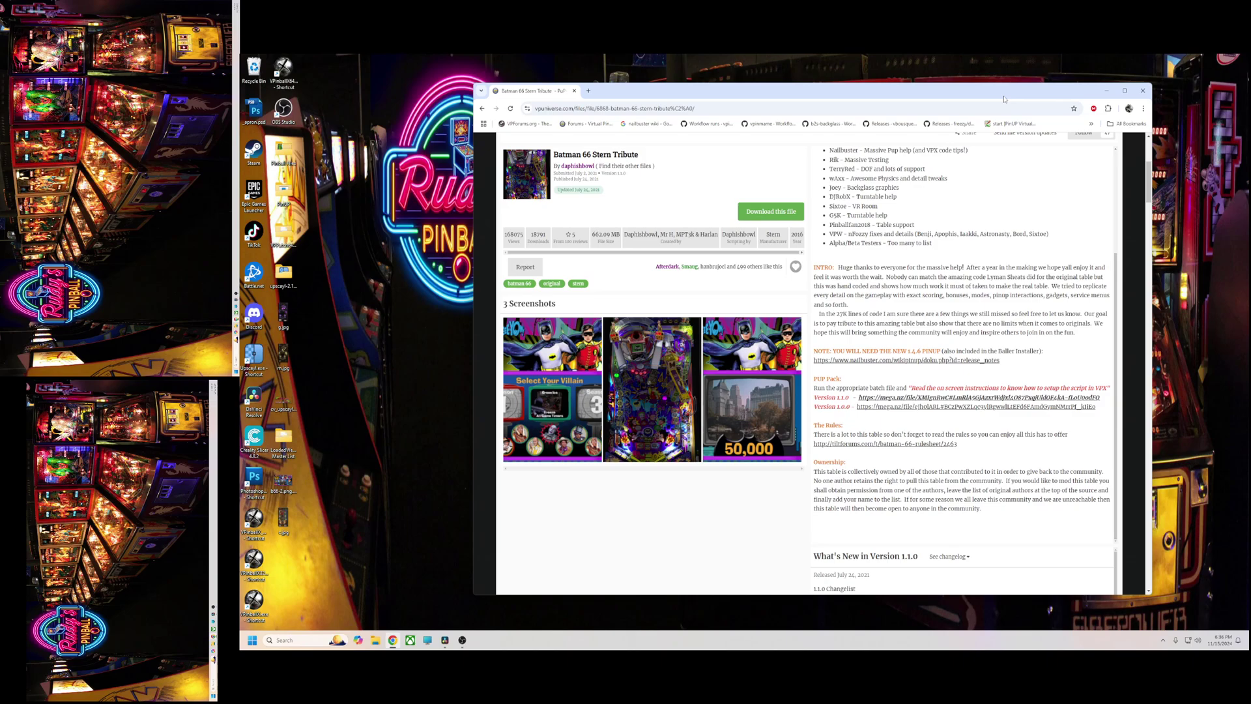
click(1143, 90)
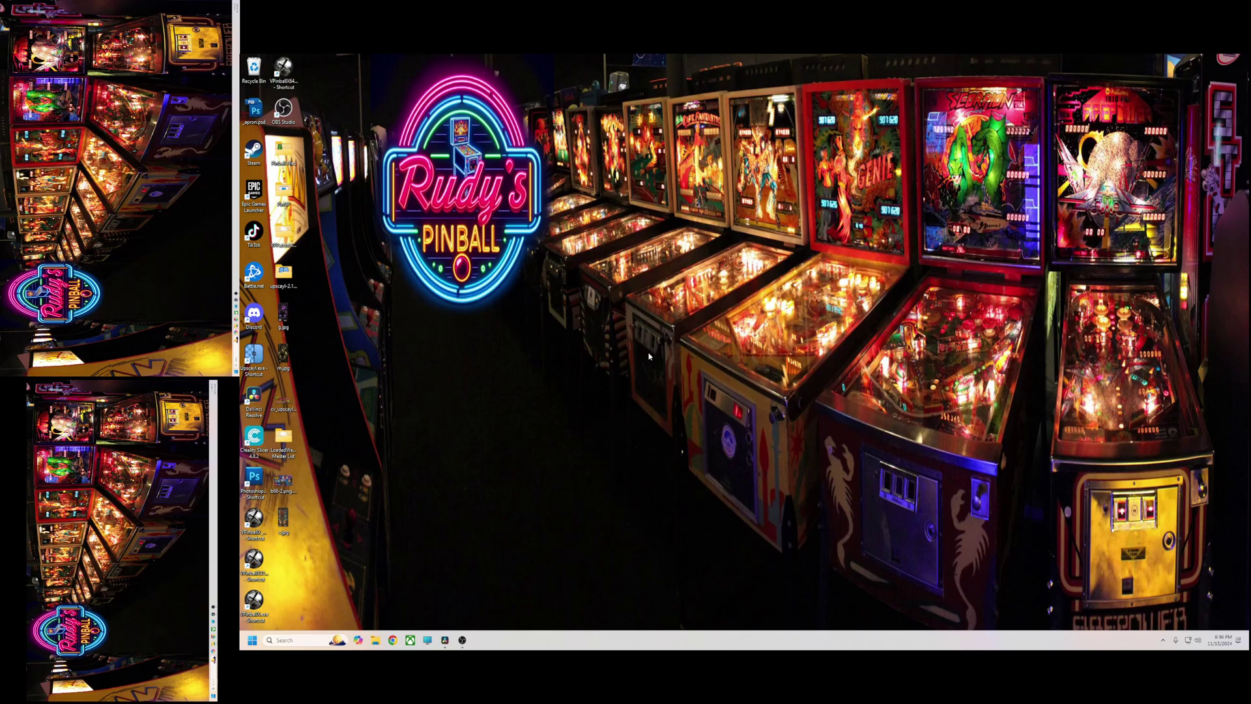
Step: Open the NVIDIA Control Panel from the desktop and examine the arrangement of the three displays
right_click(570, 397)
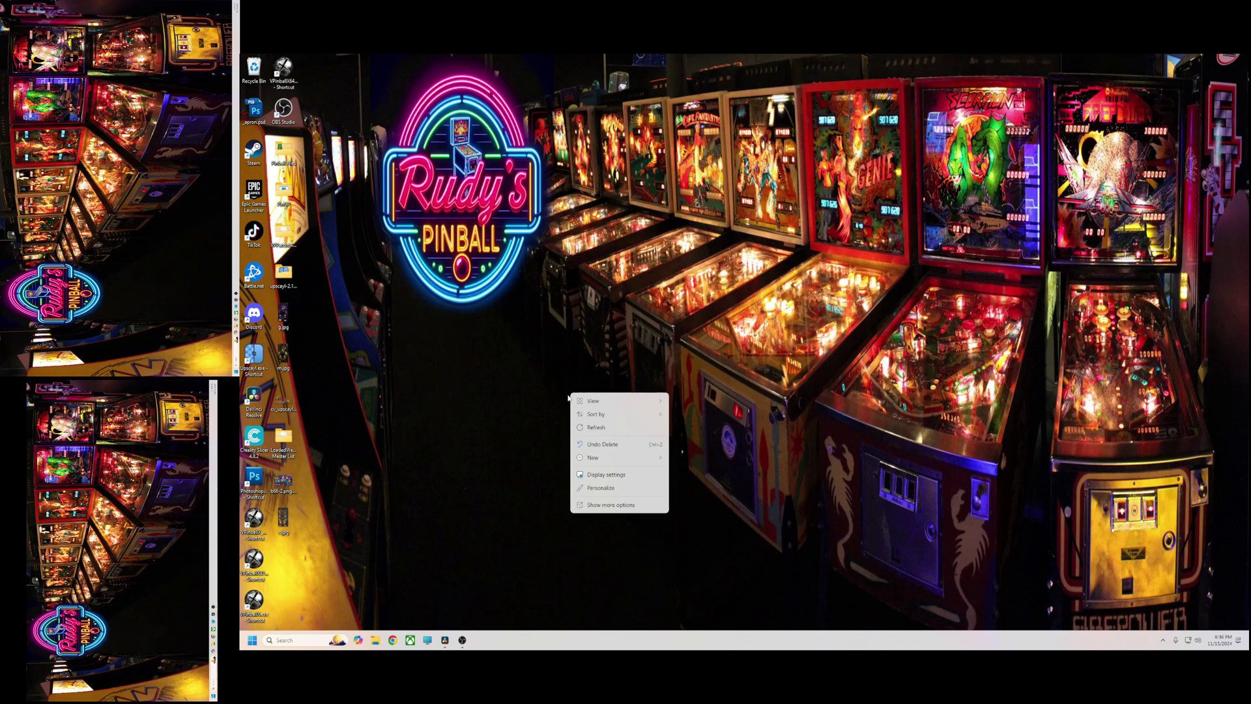
click(612, 506)
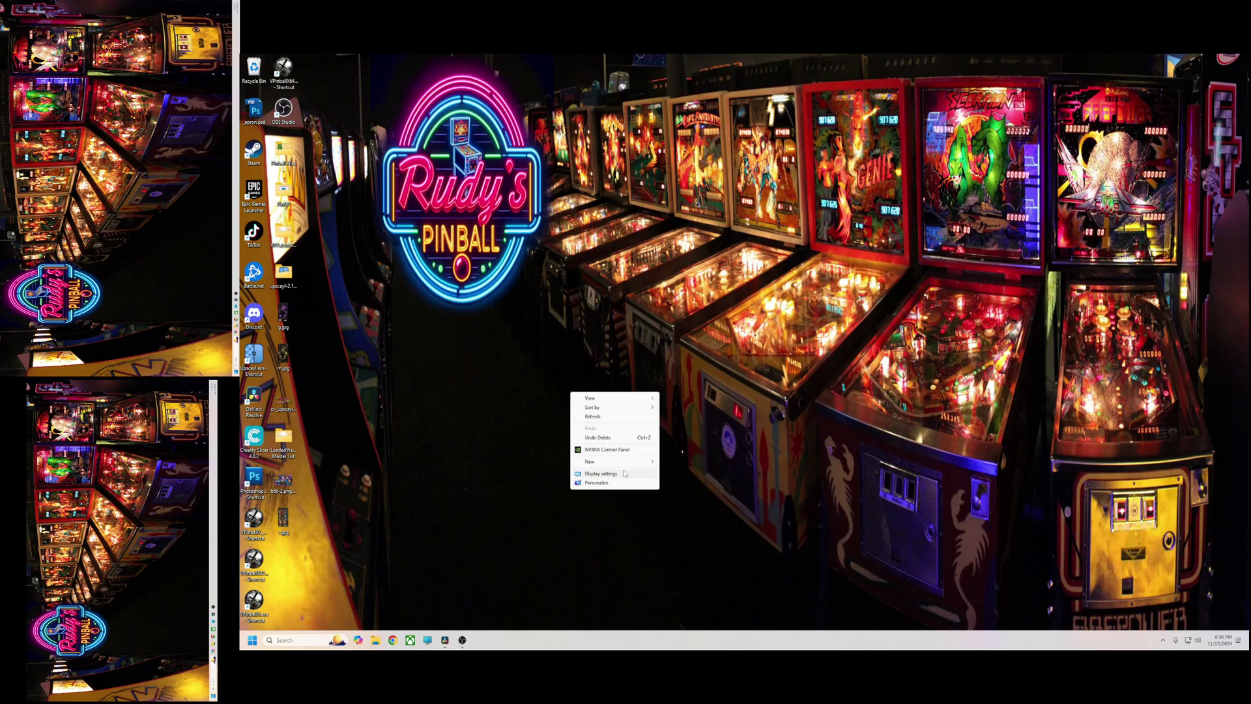
click(598, 450)
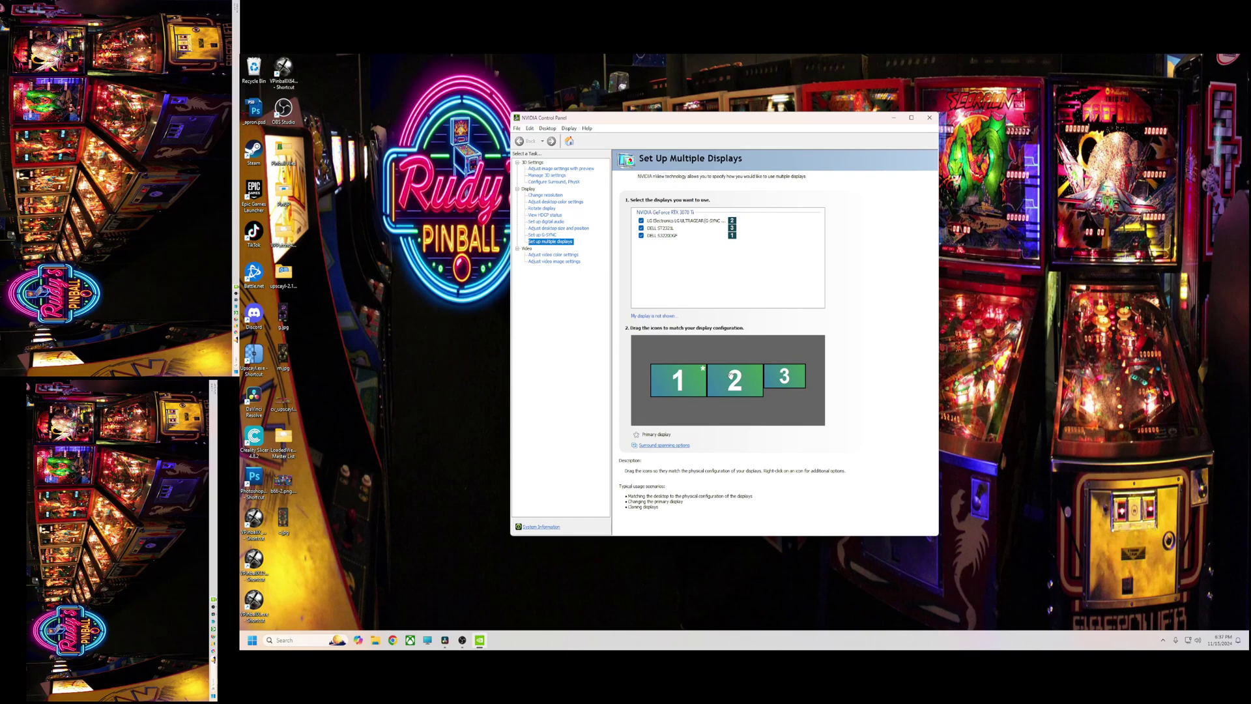
mouse_move(730, 375)
mouse_move(678, 391)
Step: Place display 3 beside display 2 with their upper edges aligned, apply the arrangement and close the NVIDIA Control Panel
drag(792, 381, 805, 405)
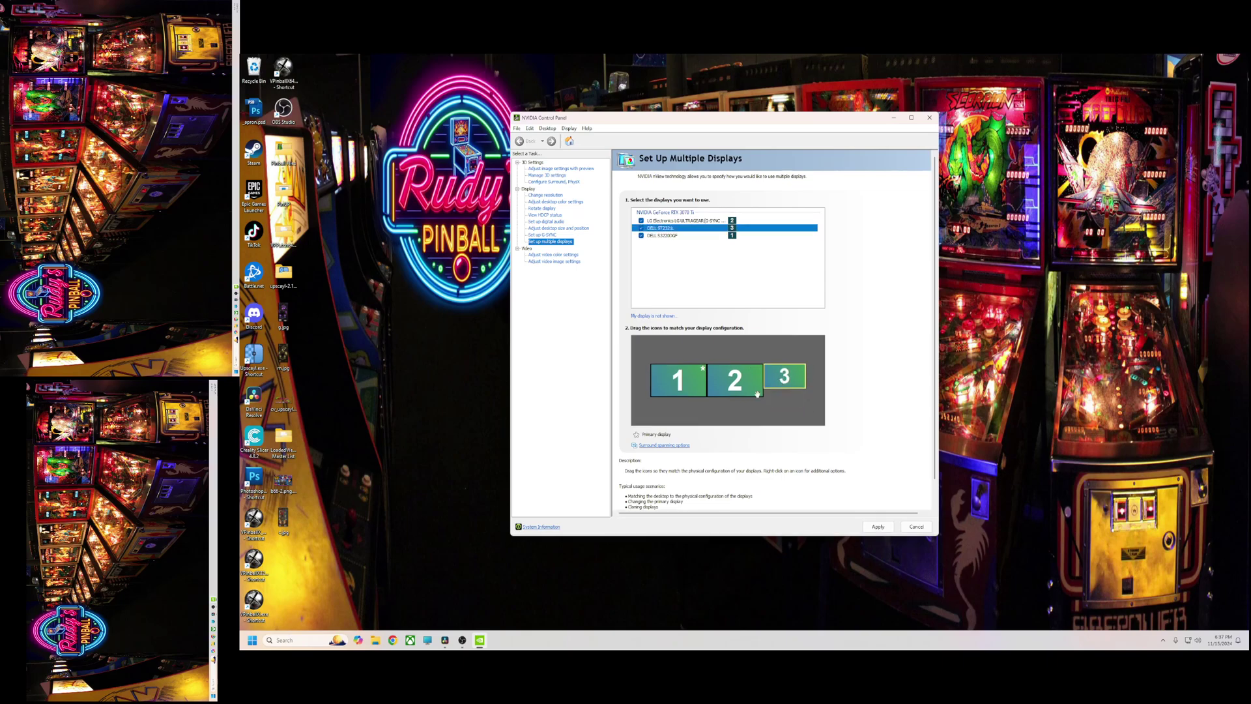
click(877, 525)
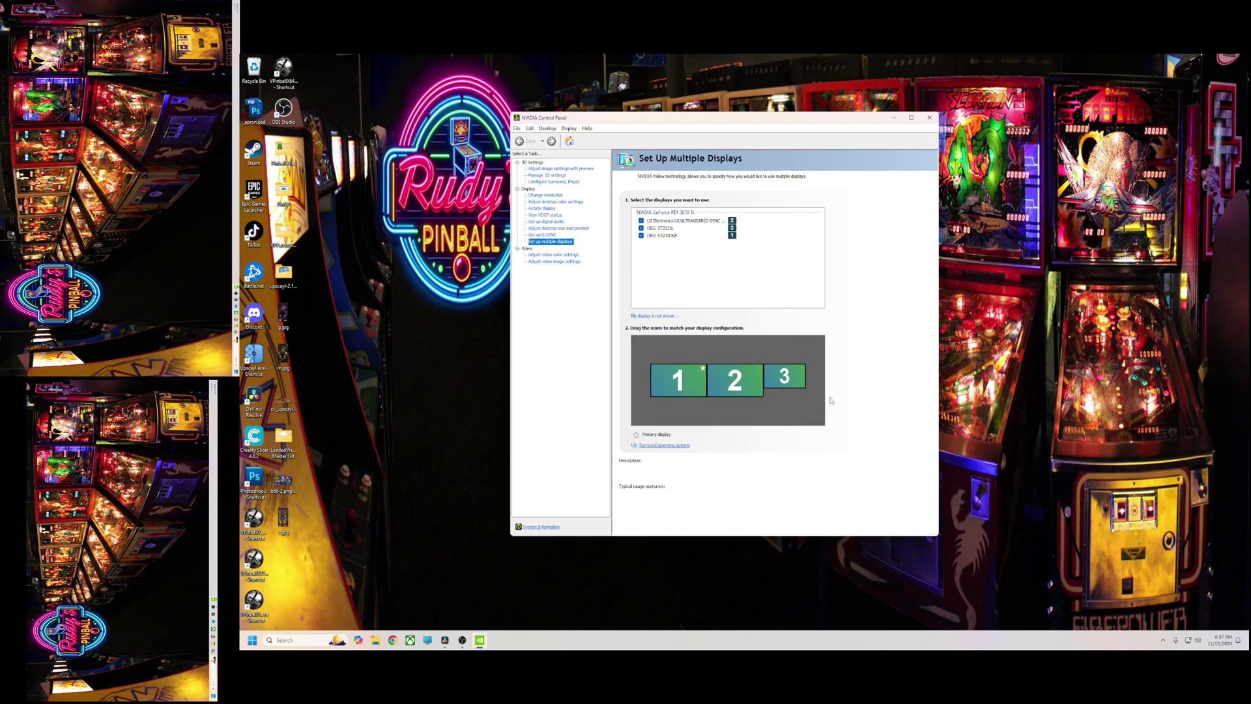
key(alt+F4)
Step: Review the monitor arrangement, resolution and available scale options in the Windows display settings, and close Settings
right_click(734, 319)
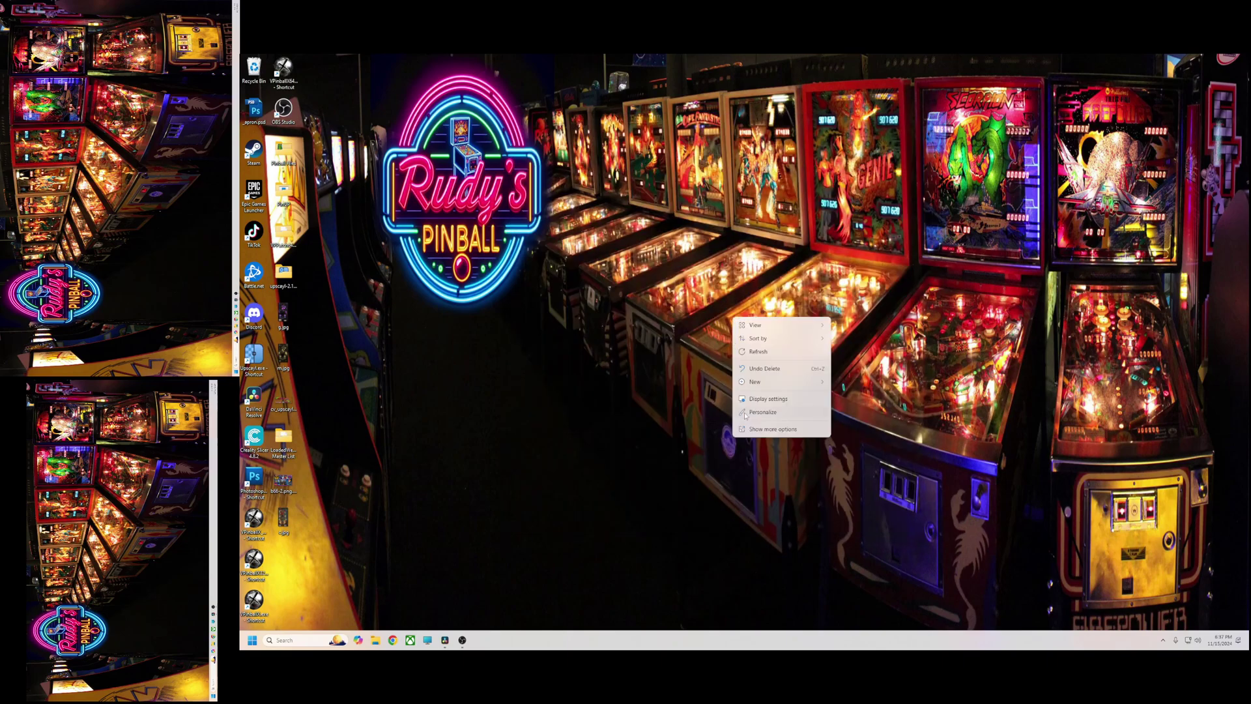
click(765, 398)
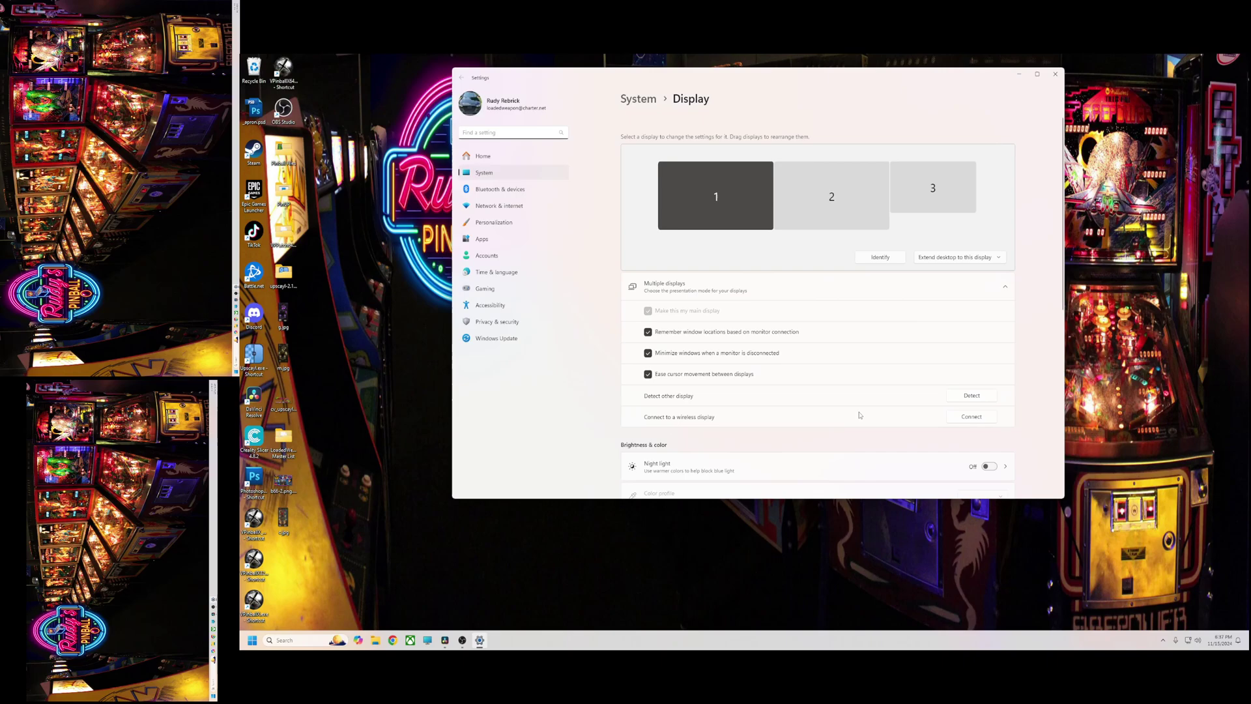
scroll(879, 450, down, 5)
scroll(879, 450, down, 2)
scroll(830, 438, up, 3)
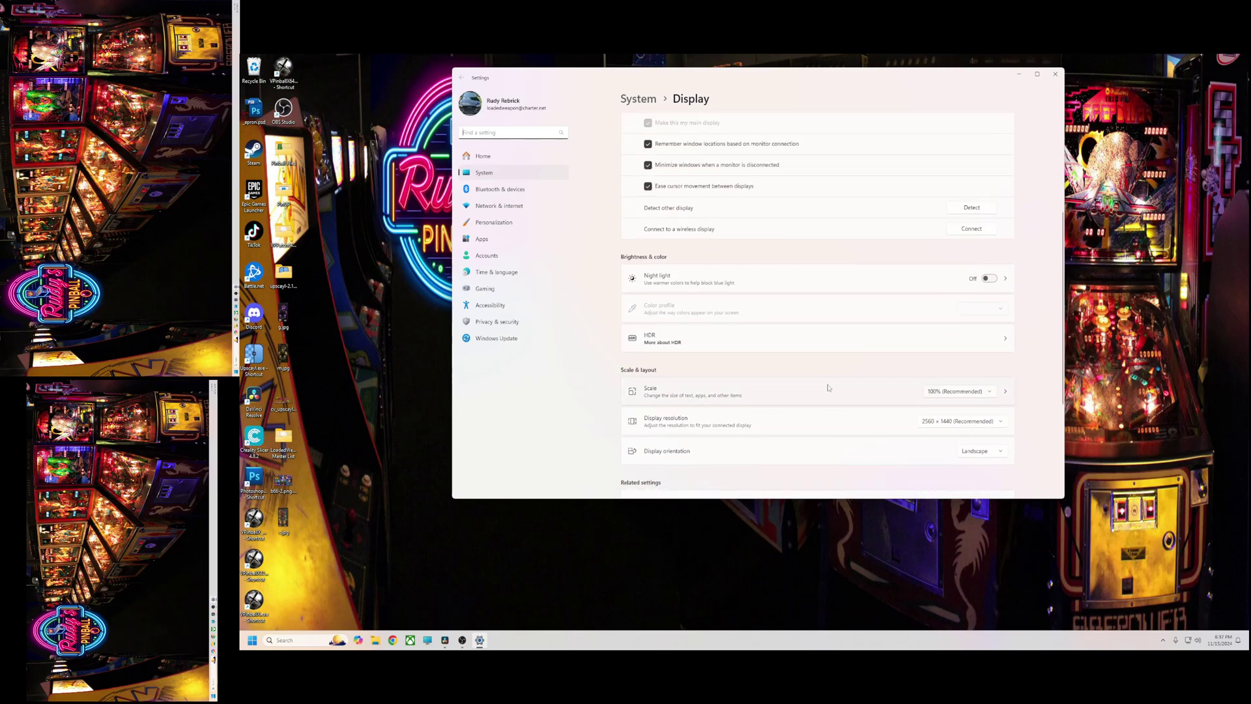
scroll(717, 275, up, 3)
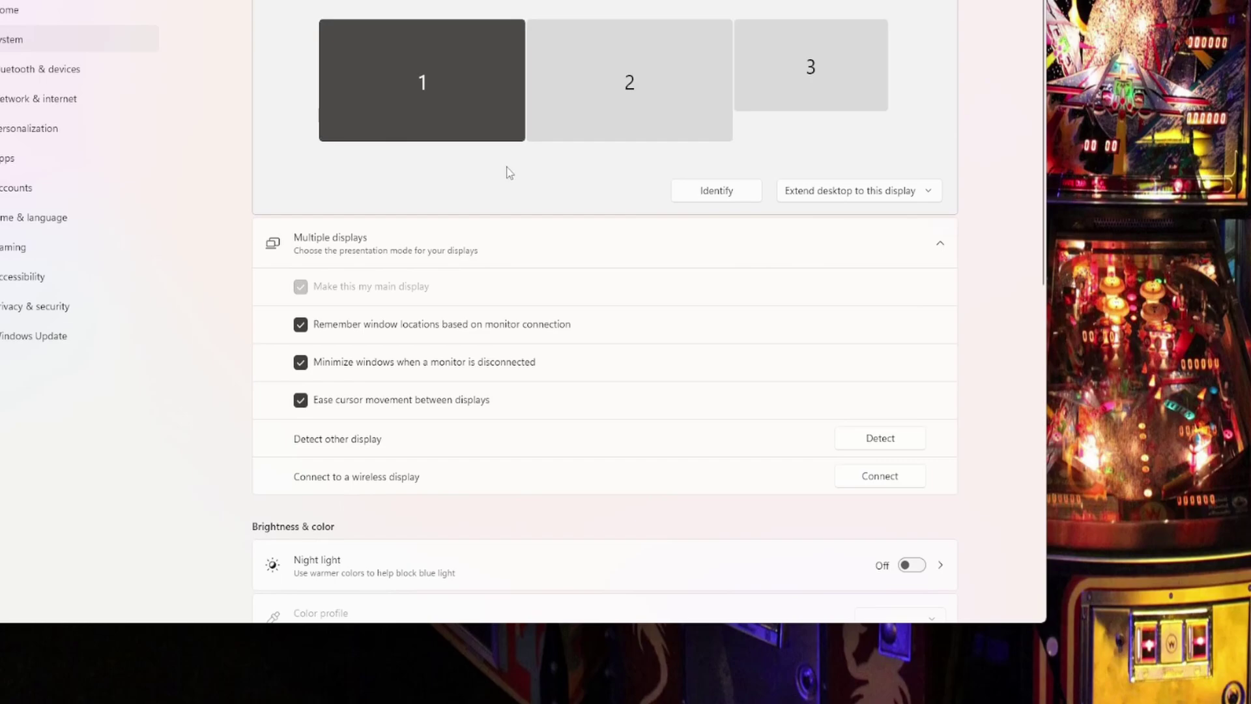
scroll(817, 414, down, 3)
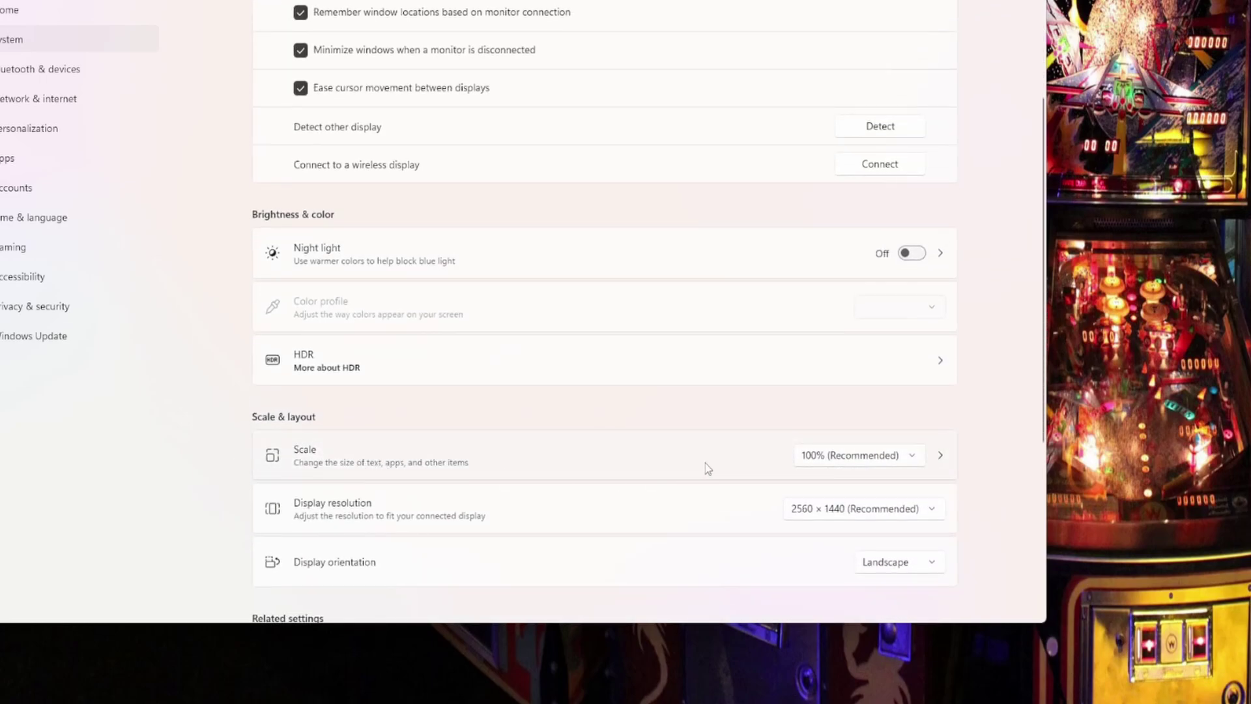
click(830, 462)
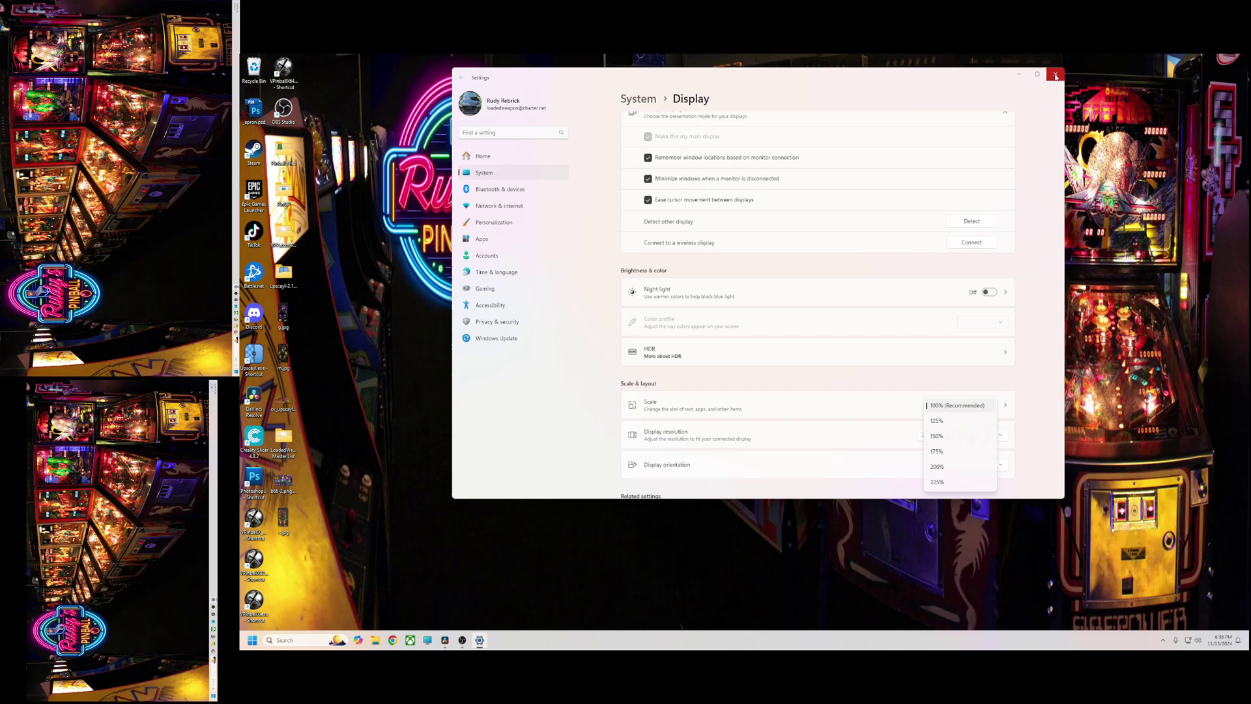
click(1055, 74)
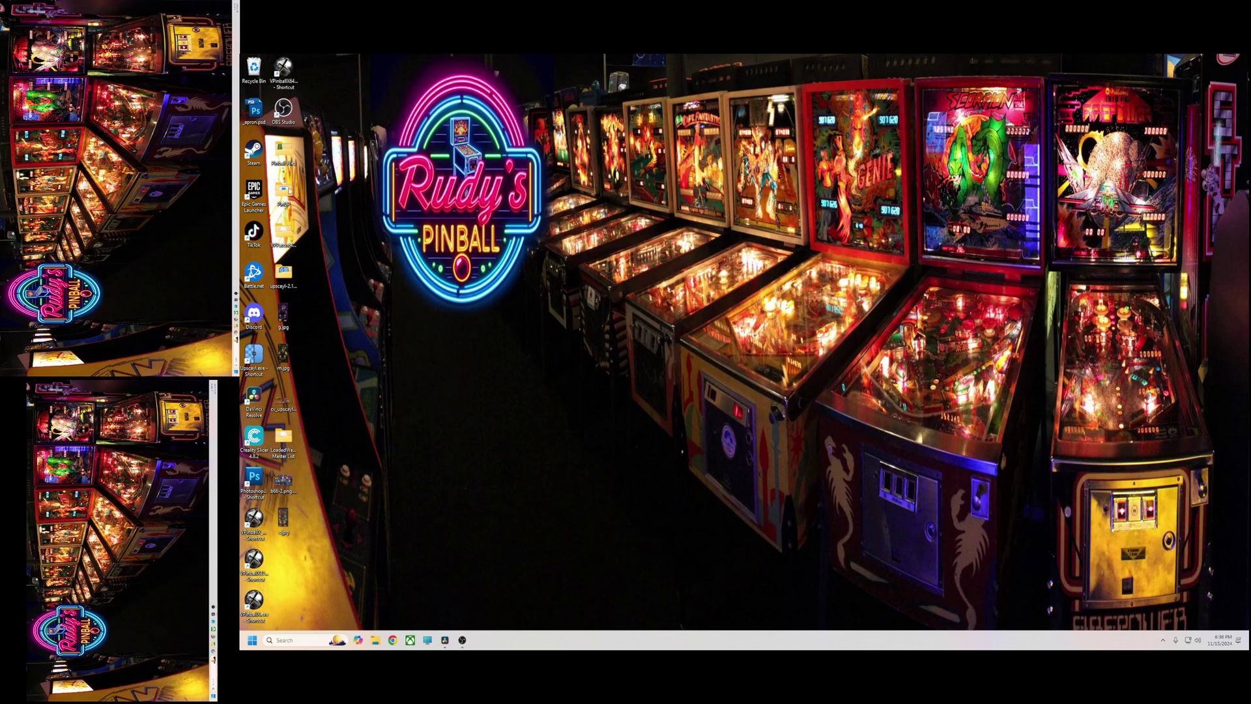
Step: Launch PinUP Popper Config from the PinUP desktop folder and open the display and location configuration for its screens
double_click(285, 192)
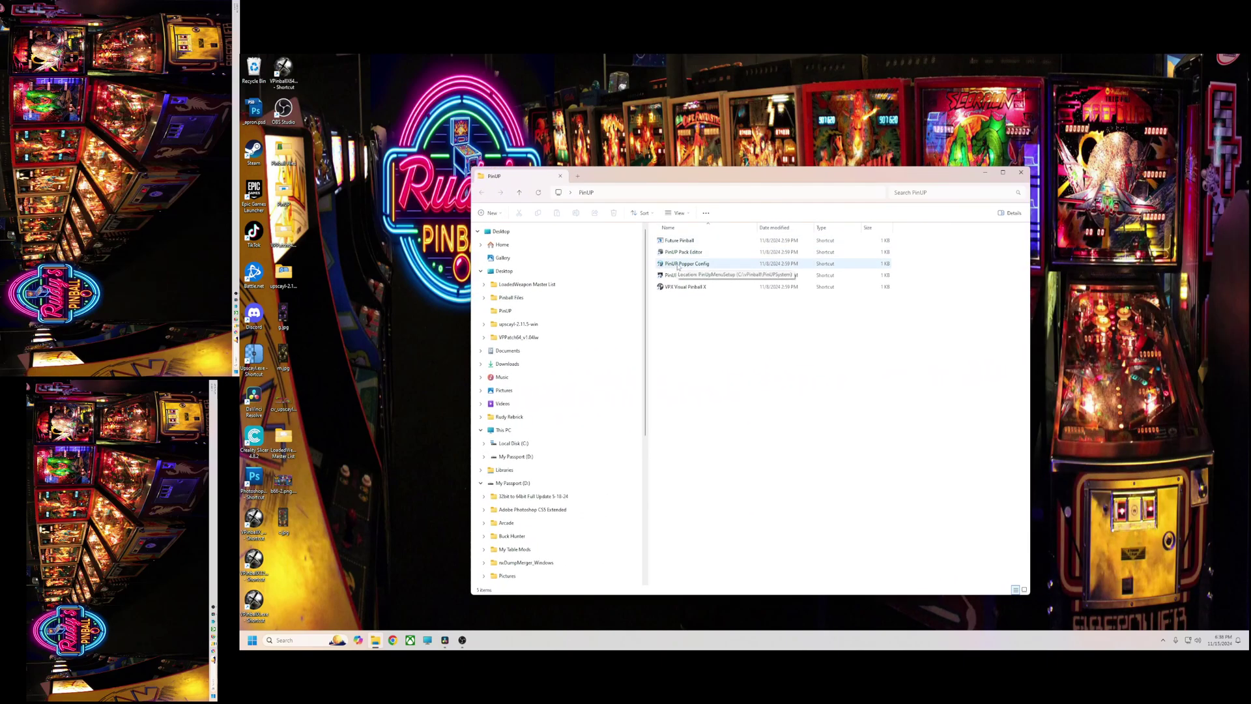
click(678, 266)
double_click(677, 264)
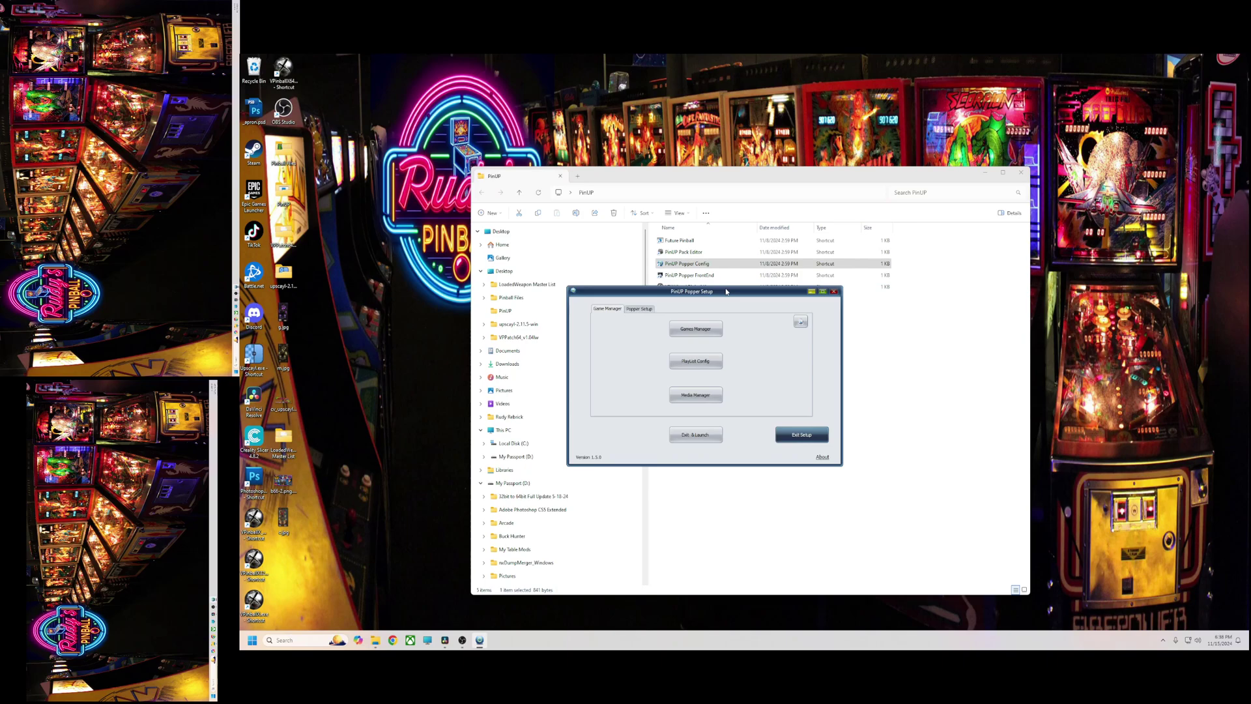
click(648, 318)
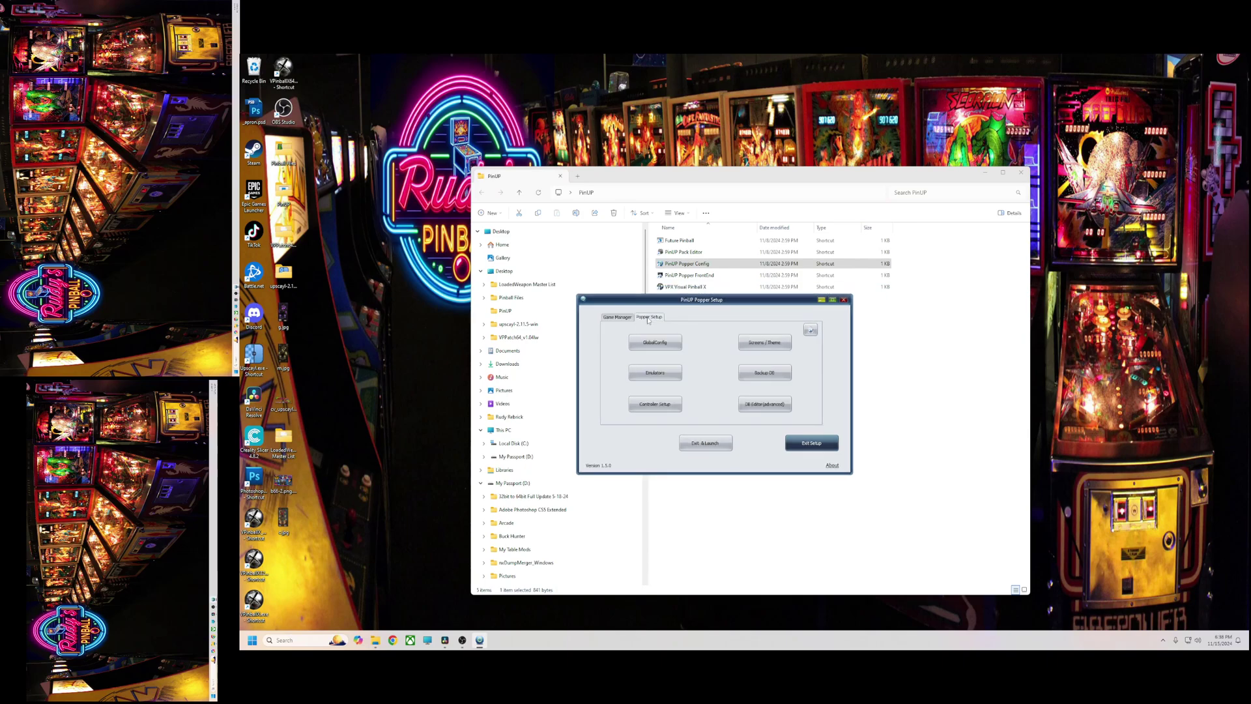
click(760, 345)
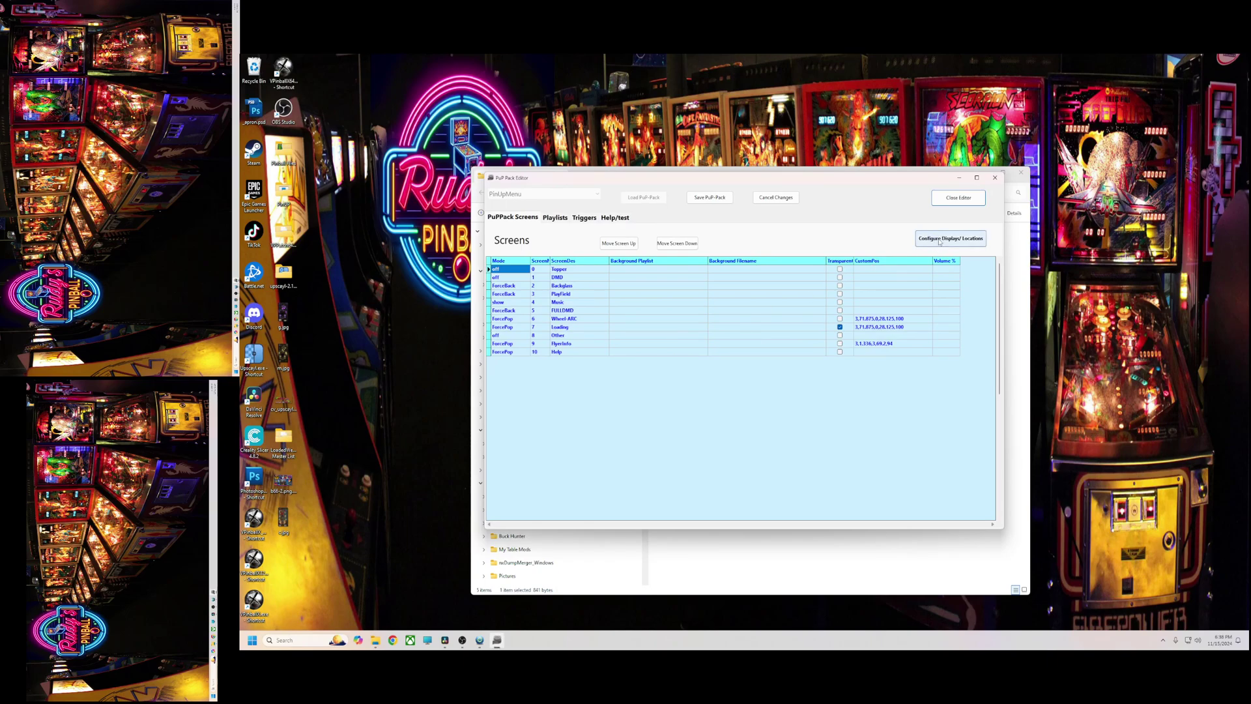
click(940, 242)
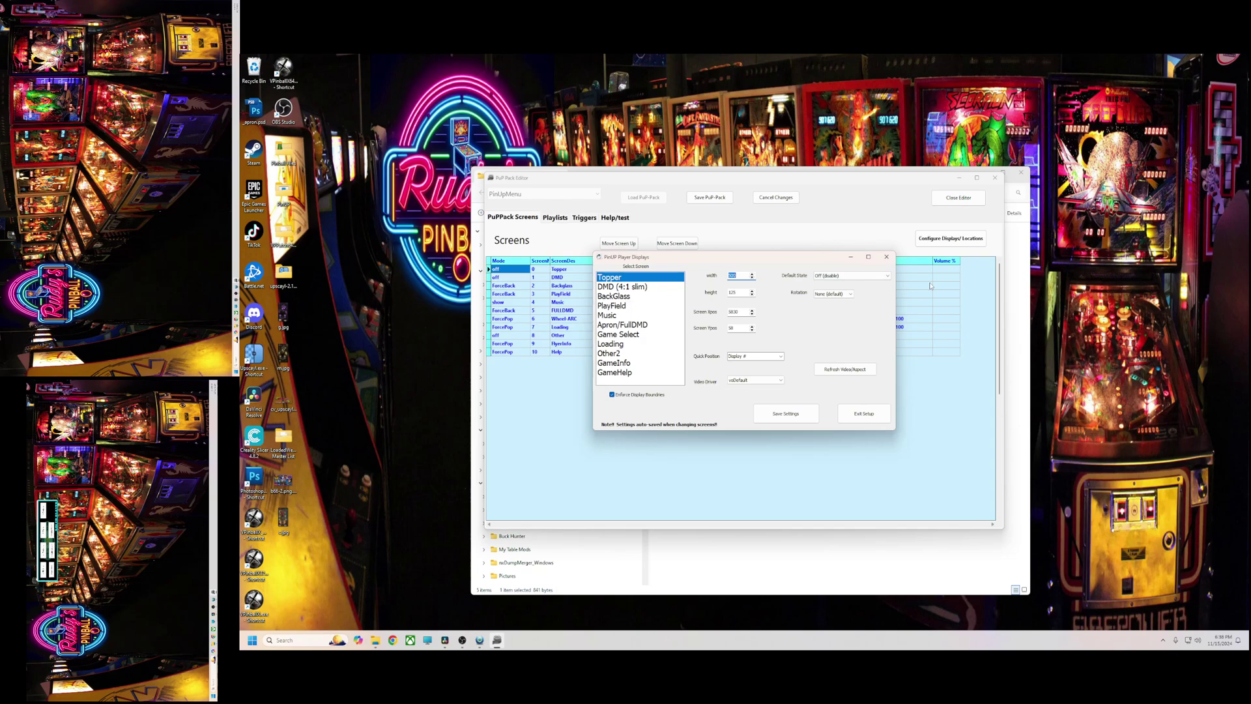
Step: Inspect the size, position and default state of the DMD, BackGlass, PlayField, Music and Apron/FullDMD screens
click(886, 257)
click(610, 292)
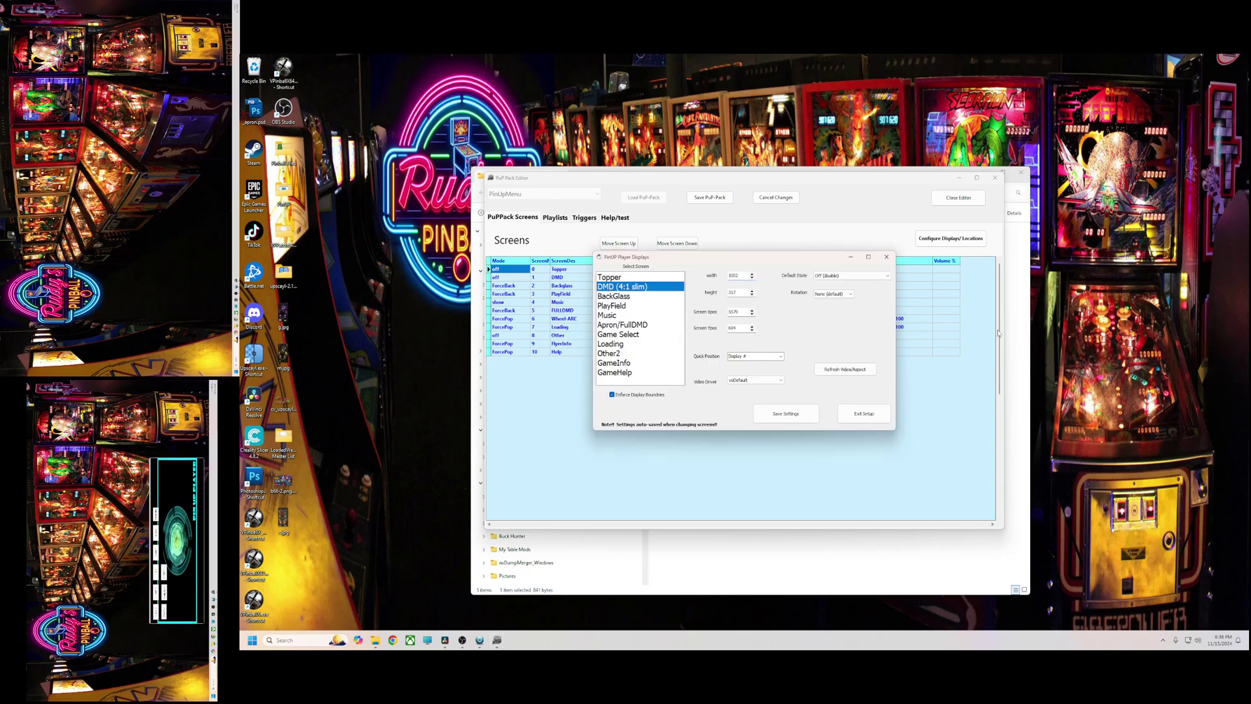
click(616, 297)
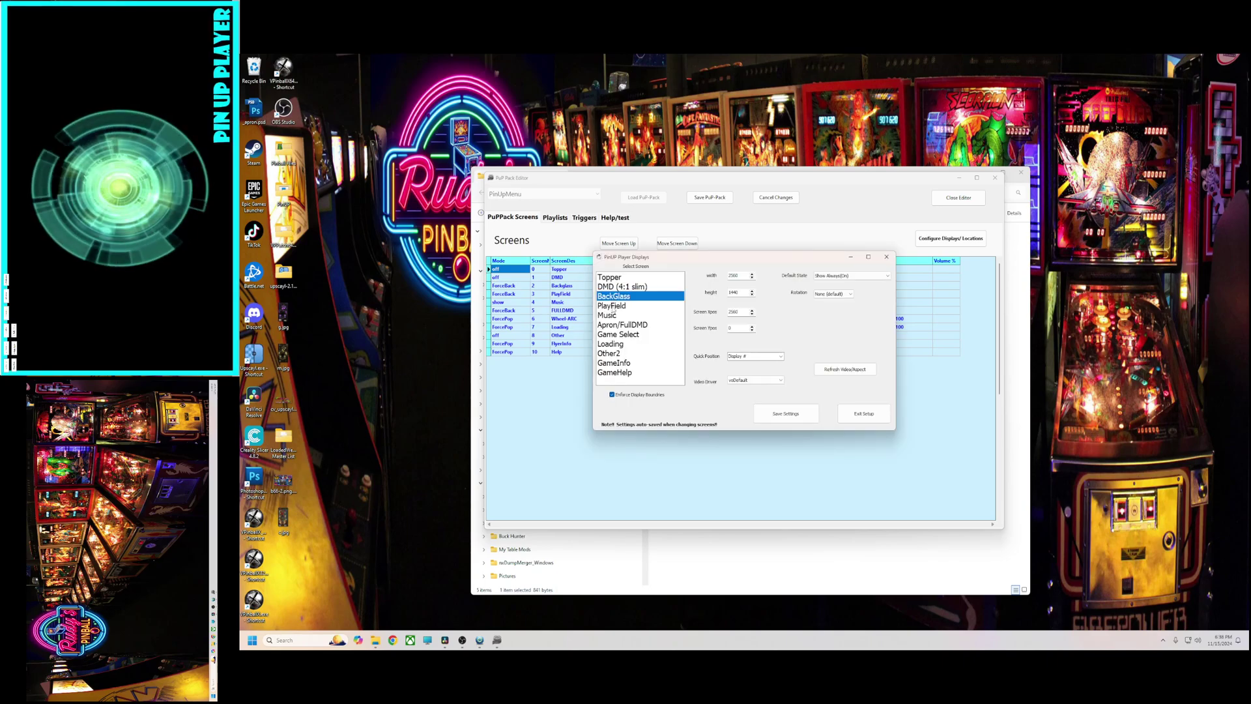
click(611, 305)
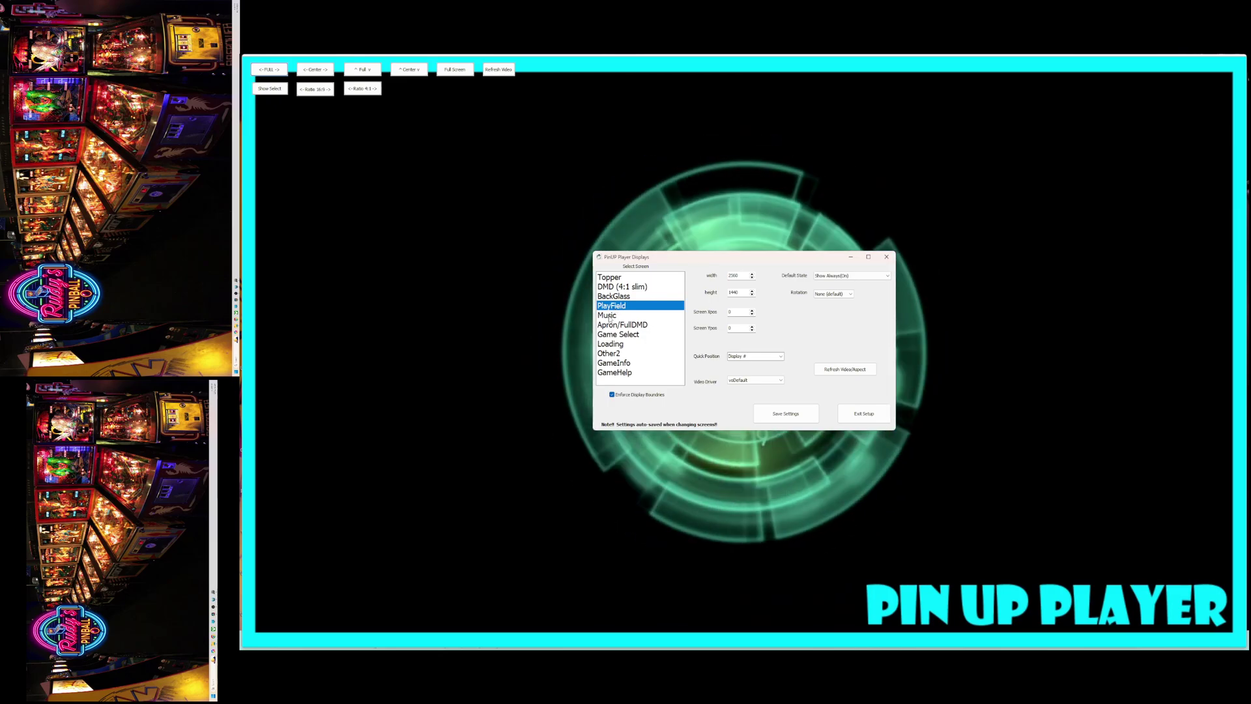
click(606, 315)
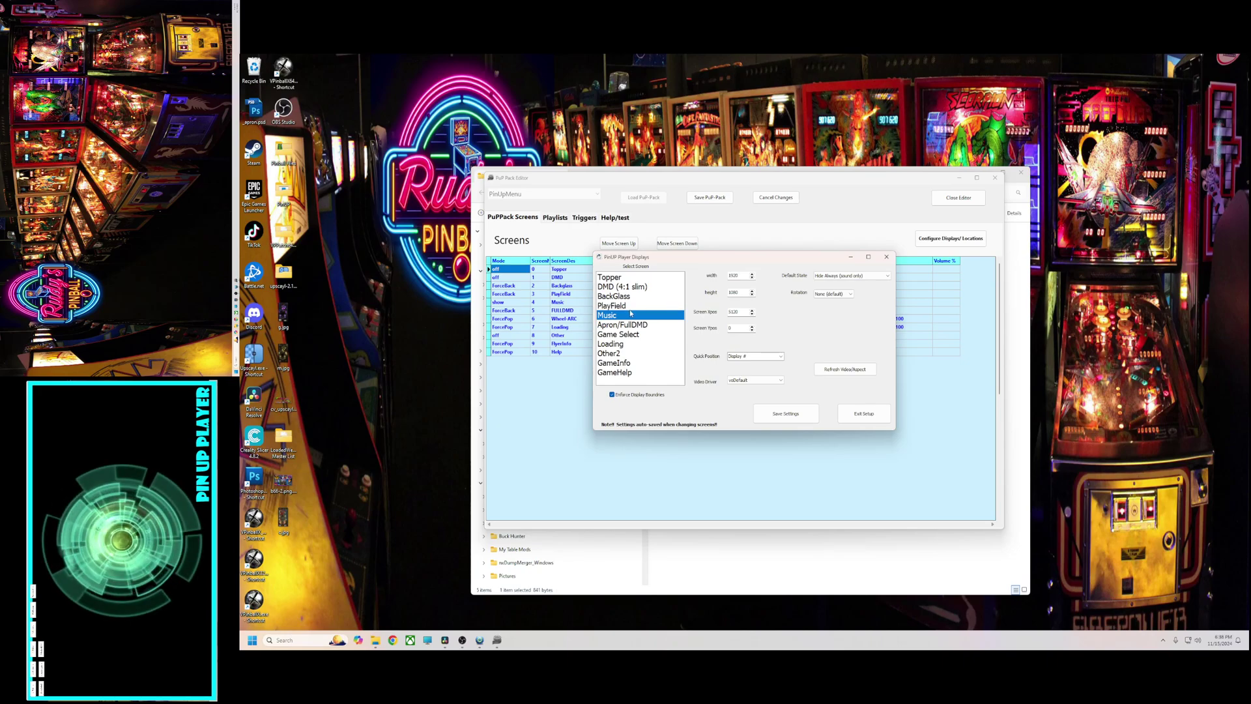
drag(739, 258, 699, 305)
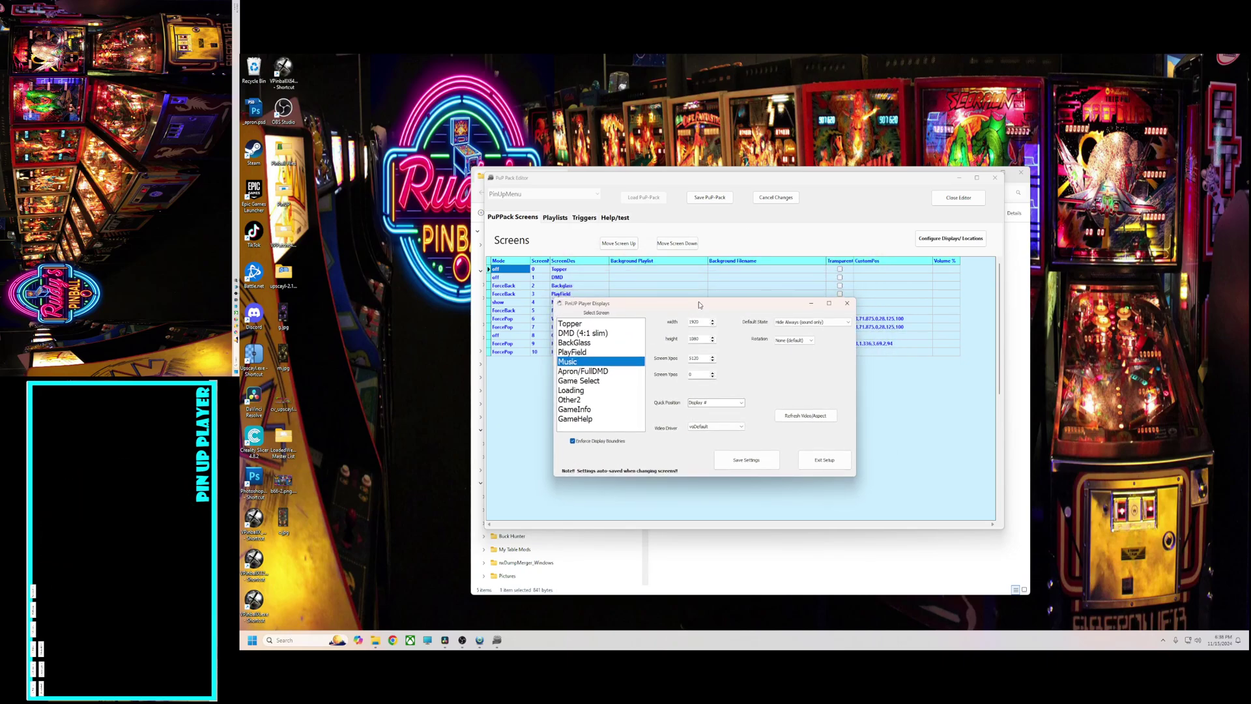
click(573, 371)
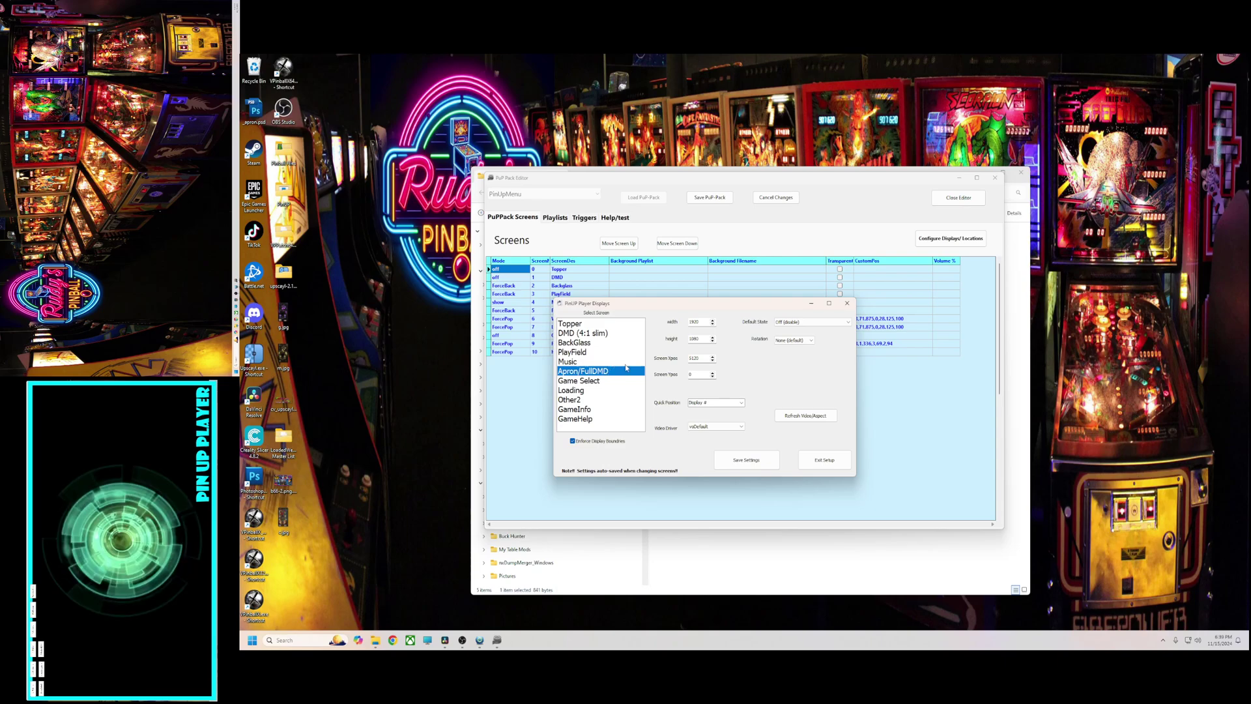
Step: Exit the display configuration, the PuP Pack Editor and the PinUP Popper setup, and close the PinUP folder
click(826, 460)
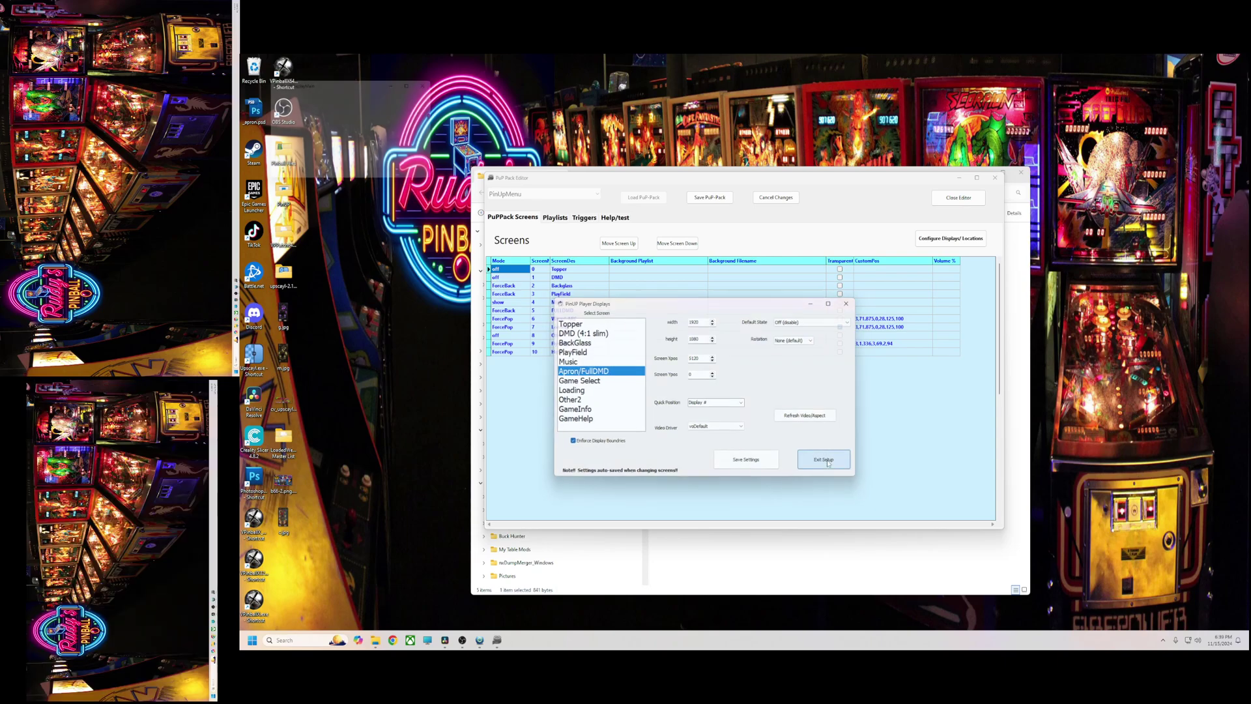
click(974, 197)
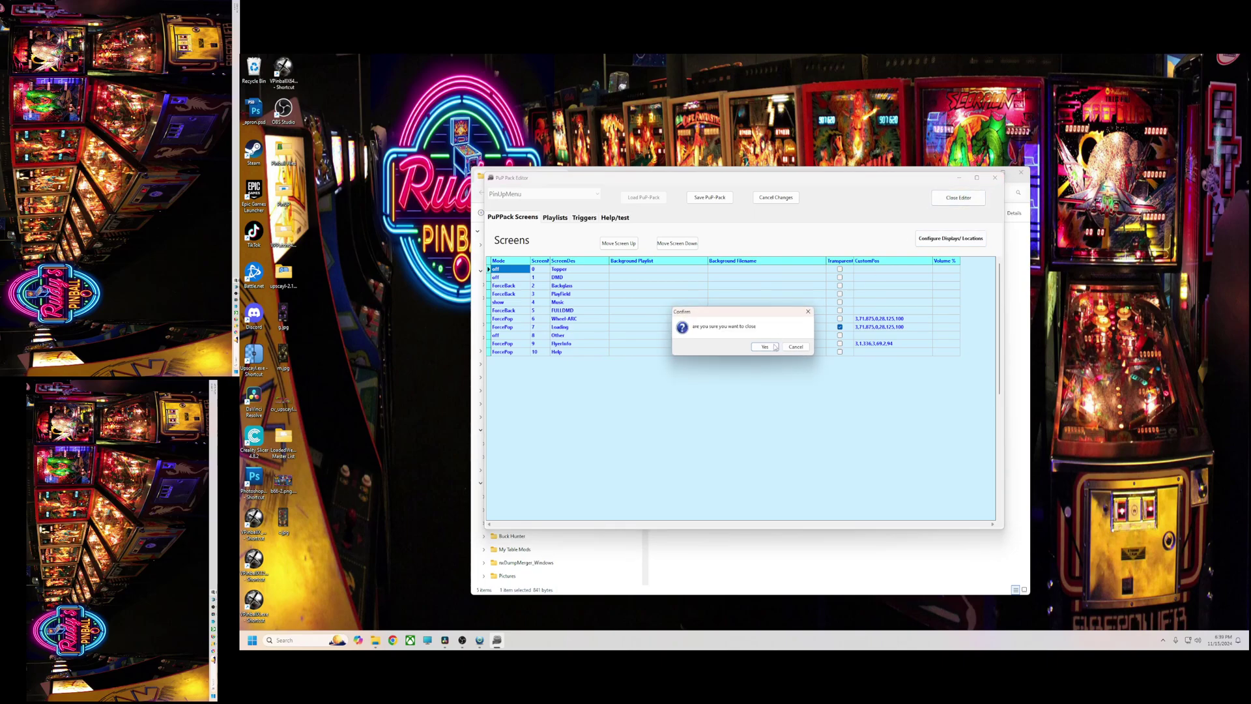
click(765, 346)
click(811, 442)
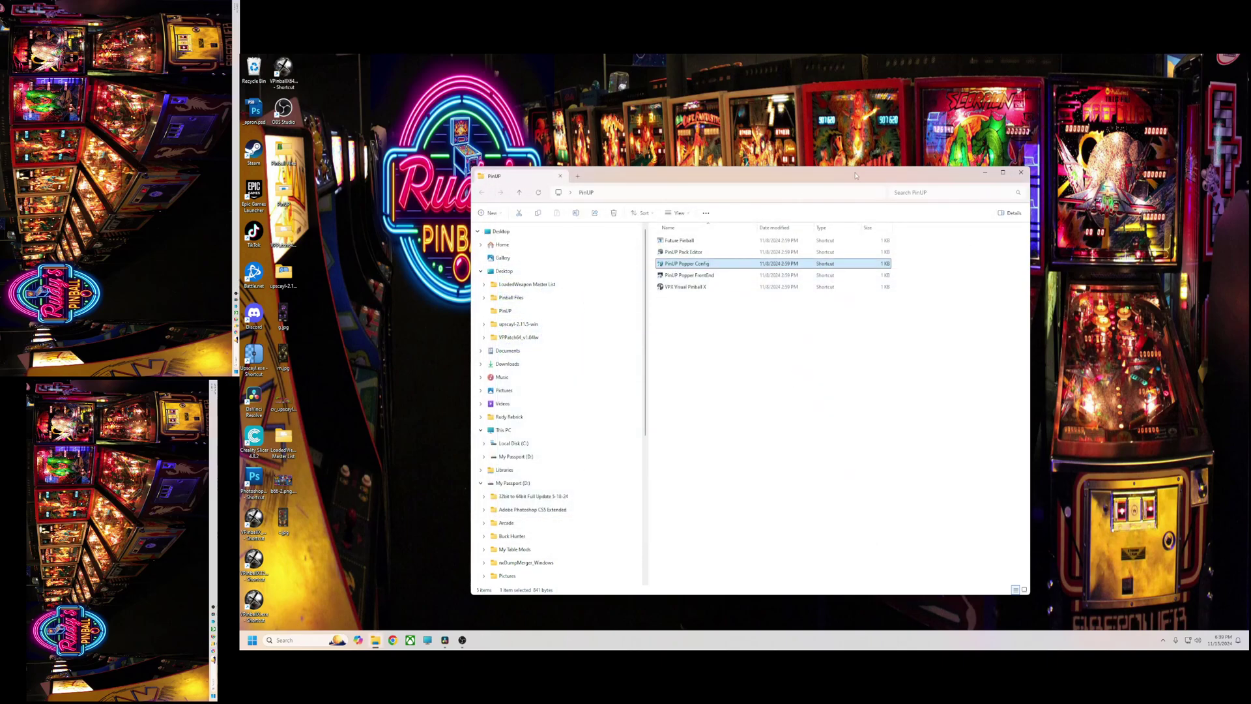
click(1021, 172)
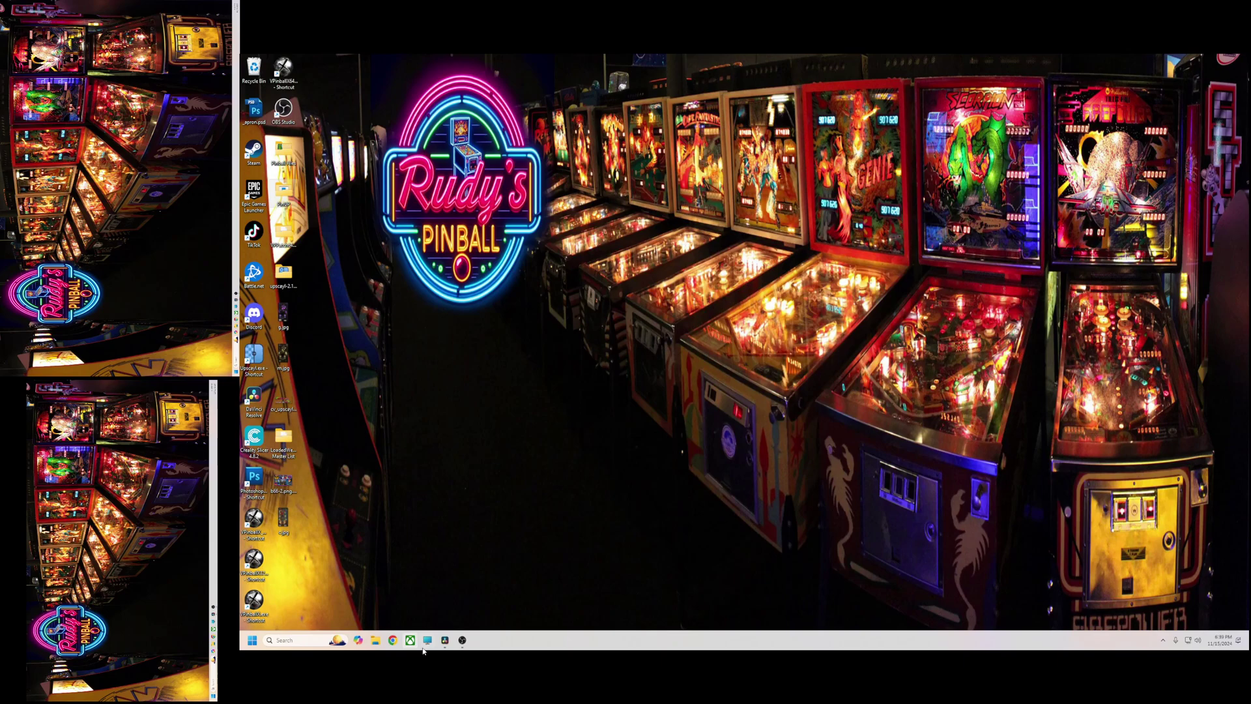
Step: Locate the Batman 66 (Stern 2016) table file in the VisualPinball Tables folder on drive C
click(375, 640)
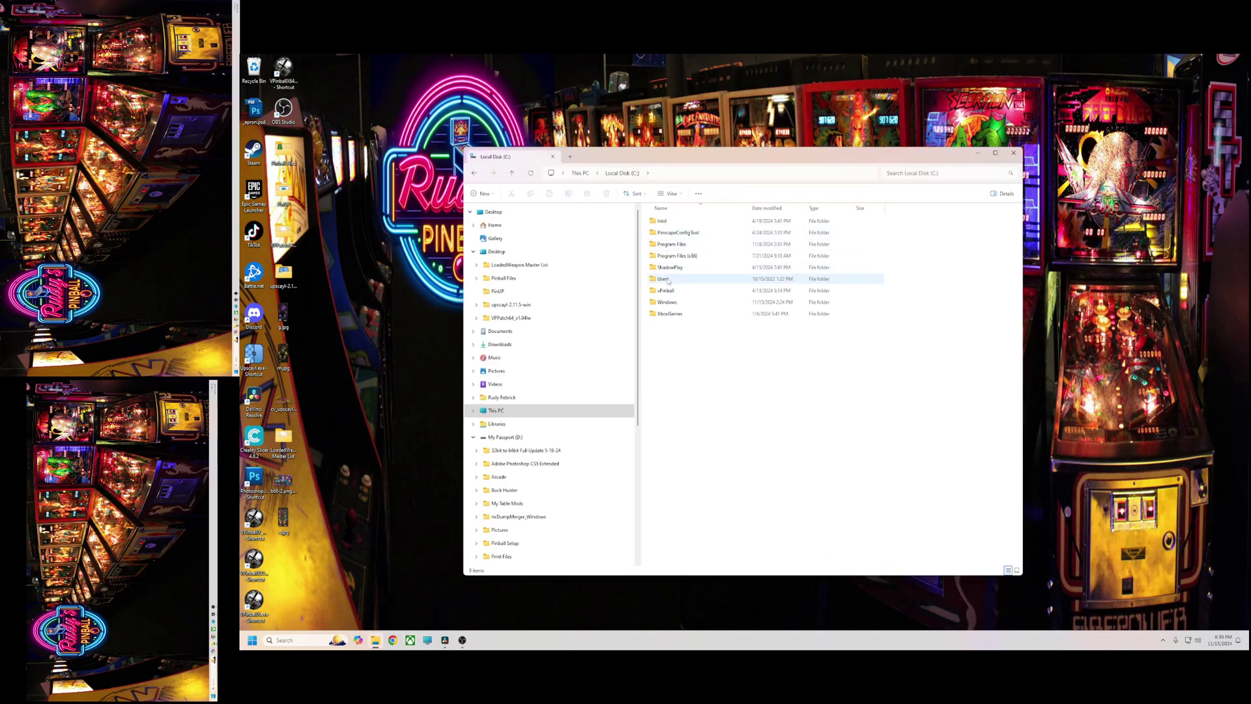
double_click(666, 290)
double_click(671, 254)
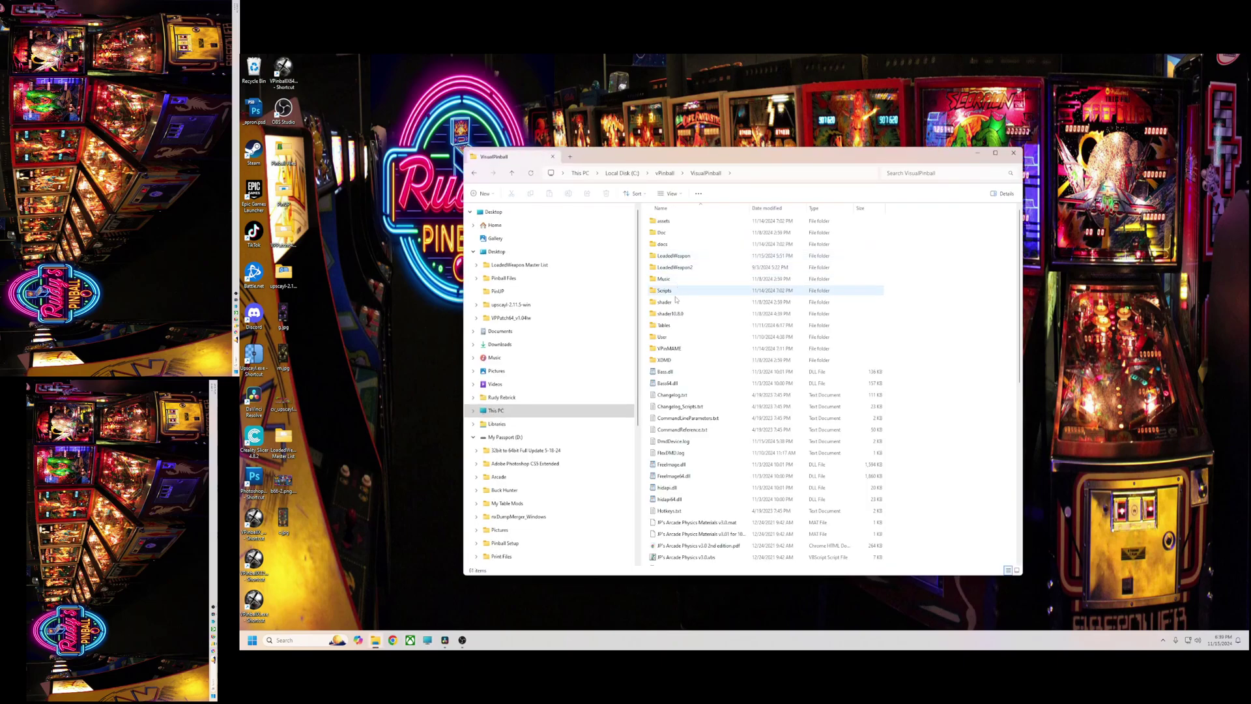
double_click(671, 325)
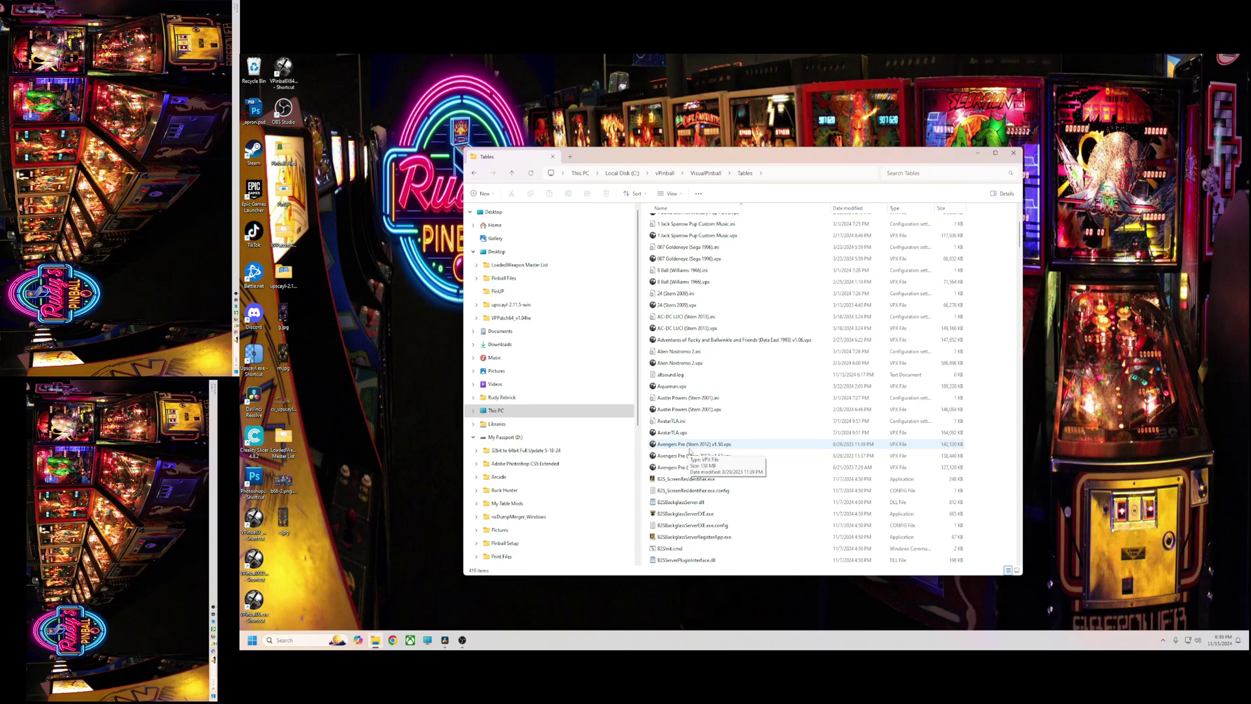
scroll(690, 449, down, 9)
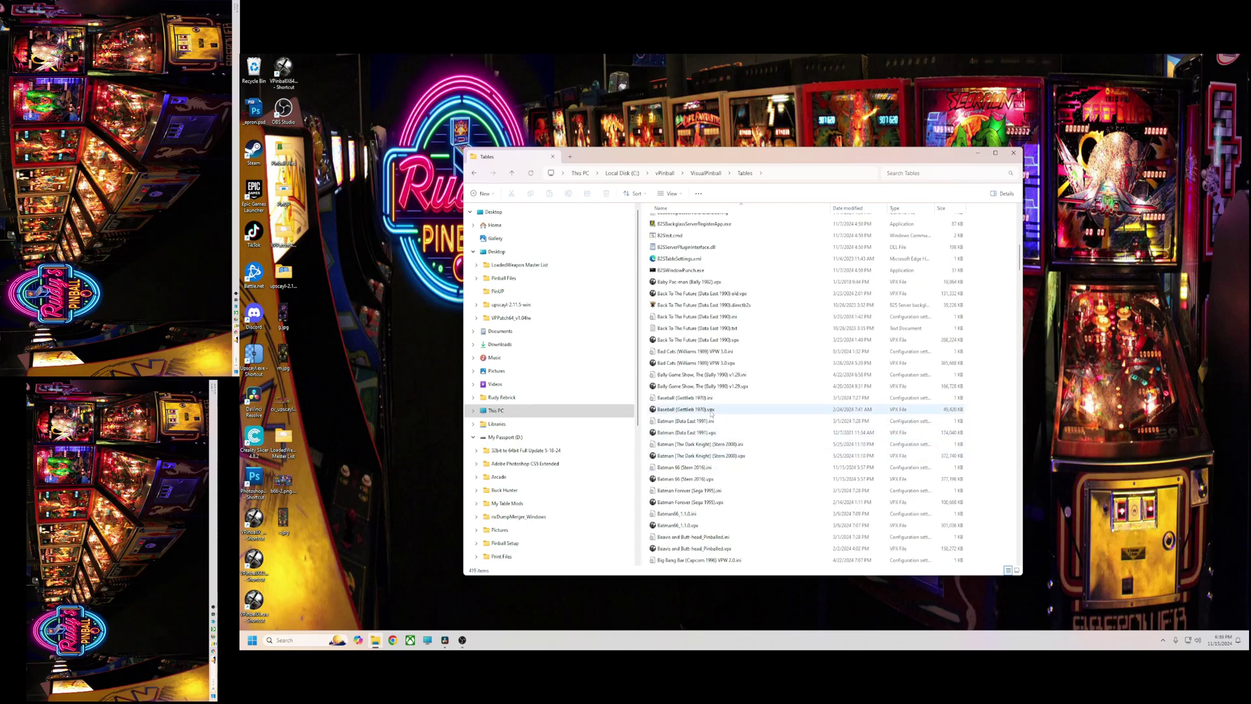
scroll(668, 456, down, 1)
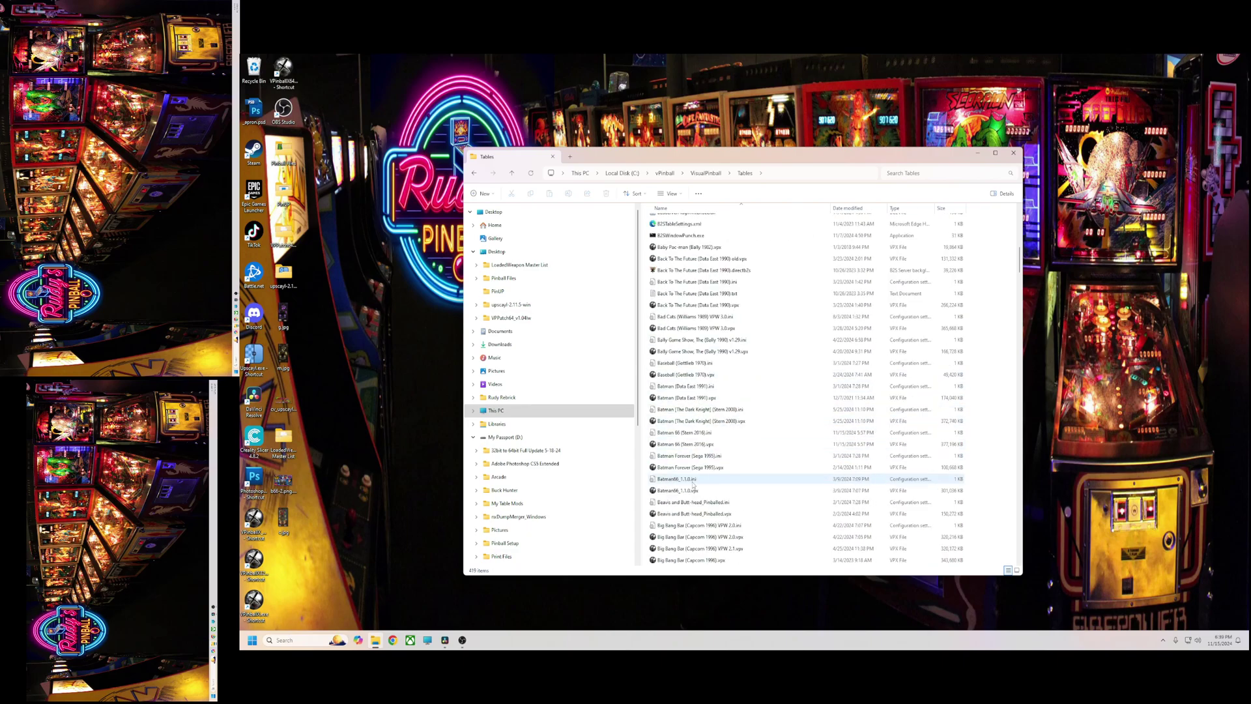
click(668, 445)
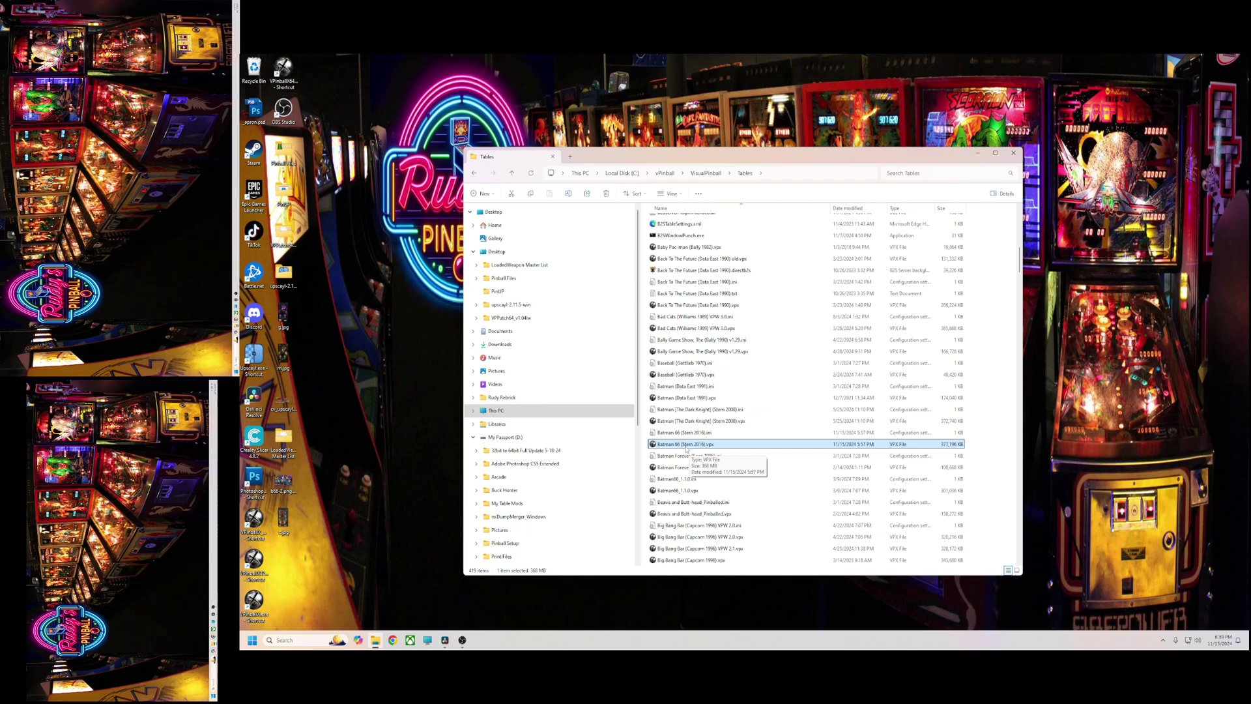
Step: Run the Option 1 - 3 Screen - FullDMD batch file from the Batman 66 folder in PinUPSystem's PUPVideos, and close File Explorer
key(alt+Up)
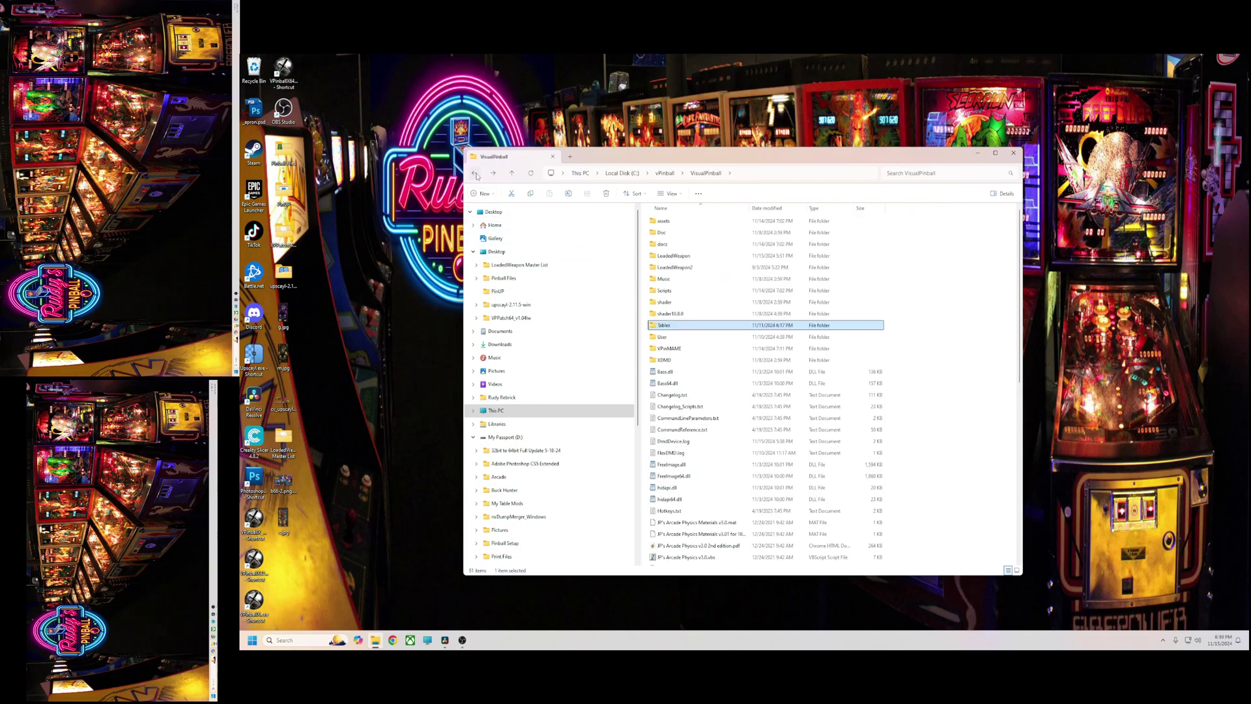
key(alt+Up)
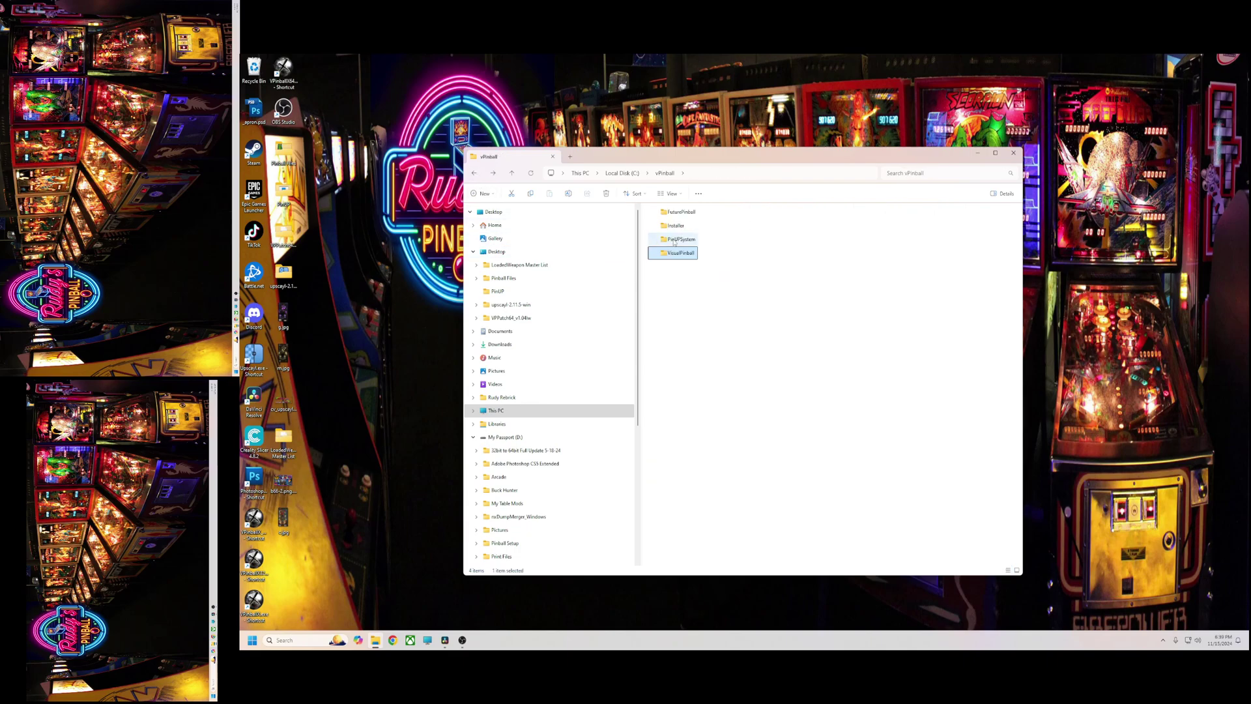
double_click(678, 239)
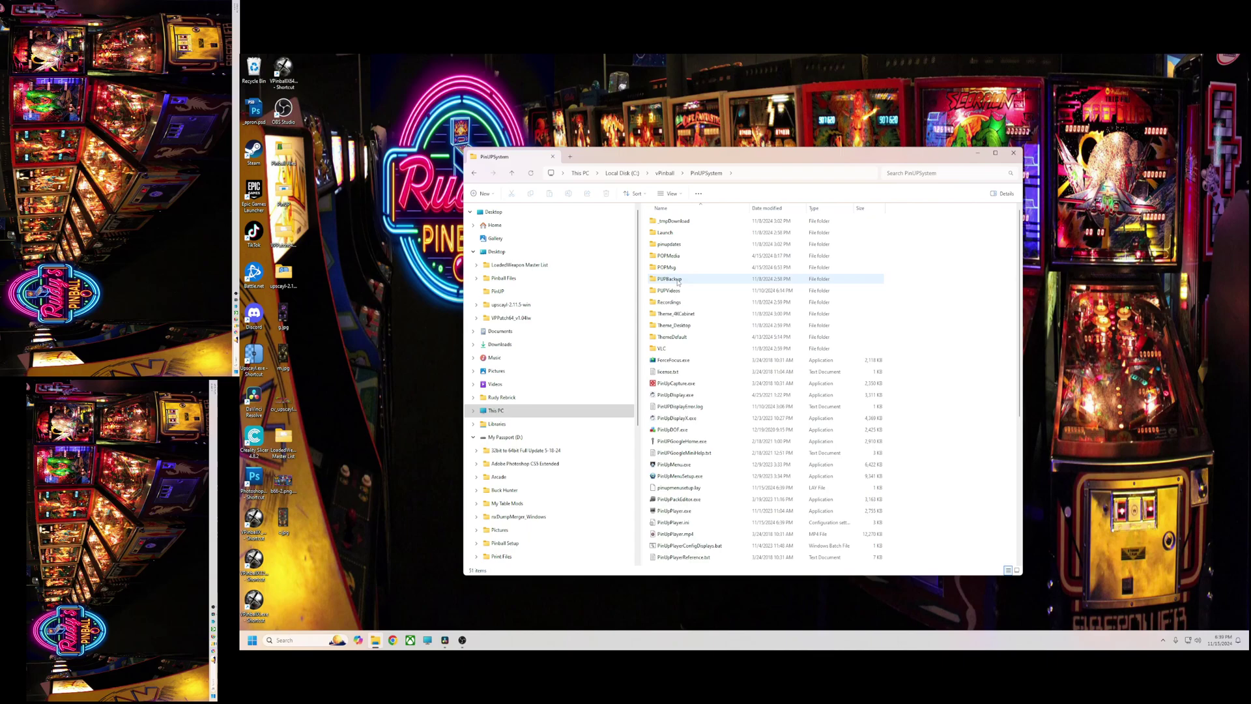
double_click(666, 293)
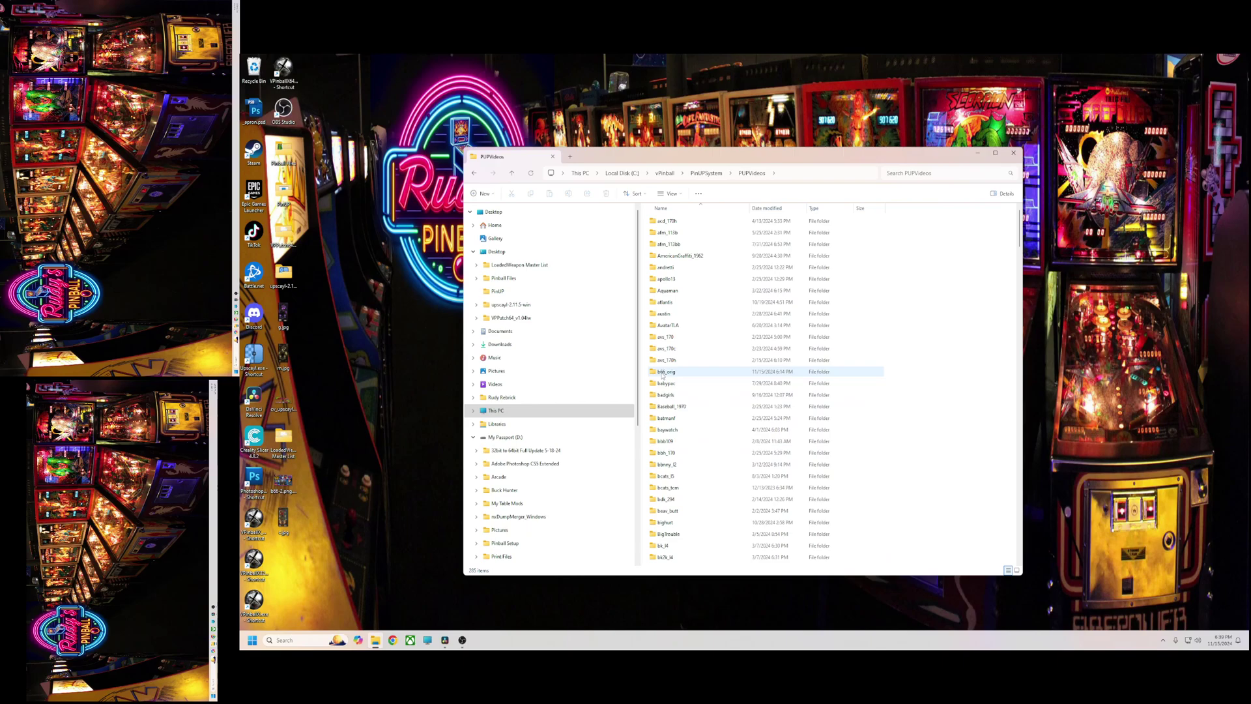
double_click(665, 372)
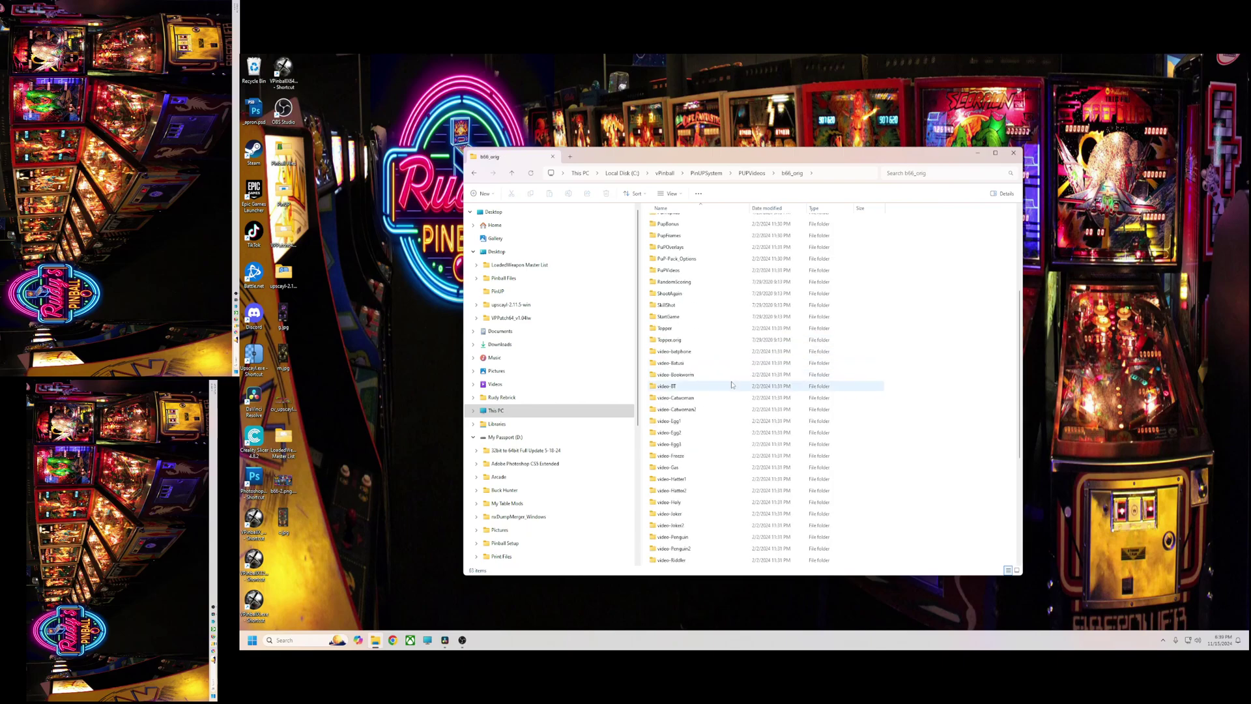
scroll(732, 377, down, 10)
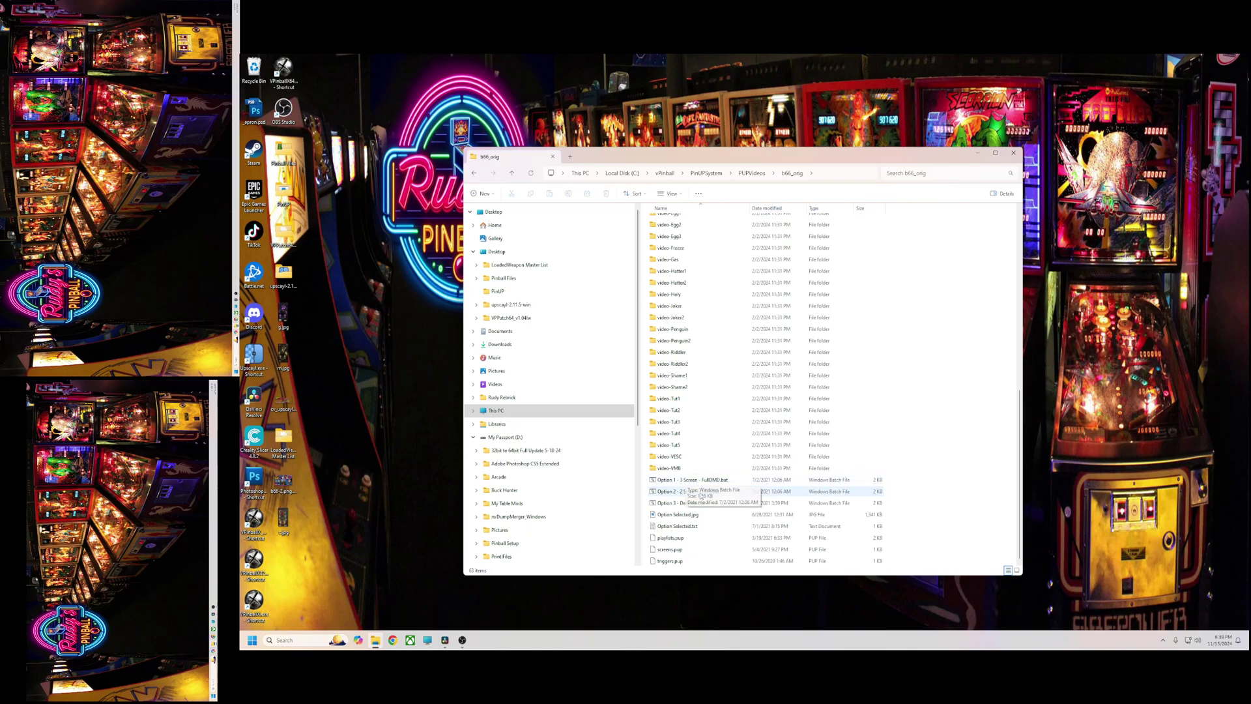
double_click(685, 480)
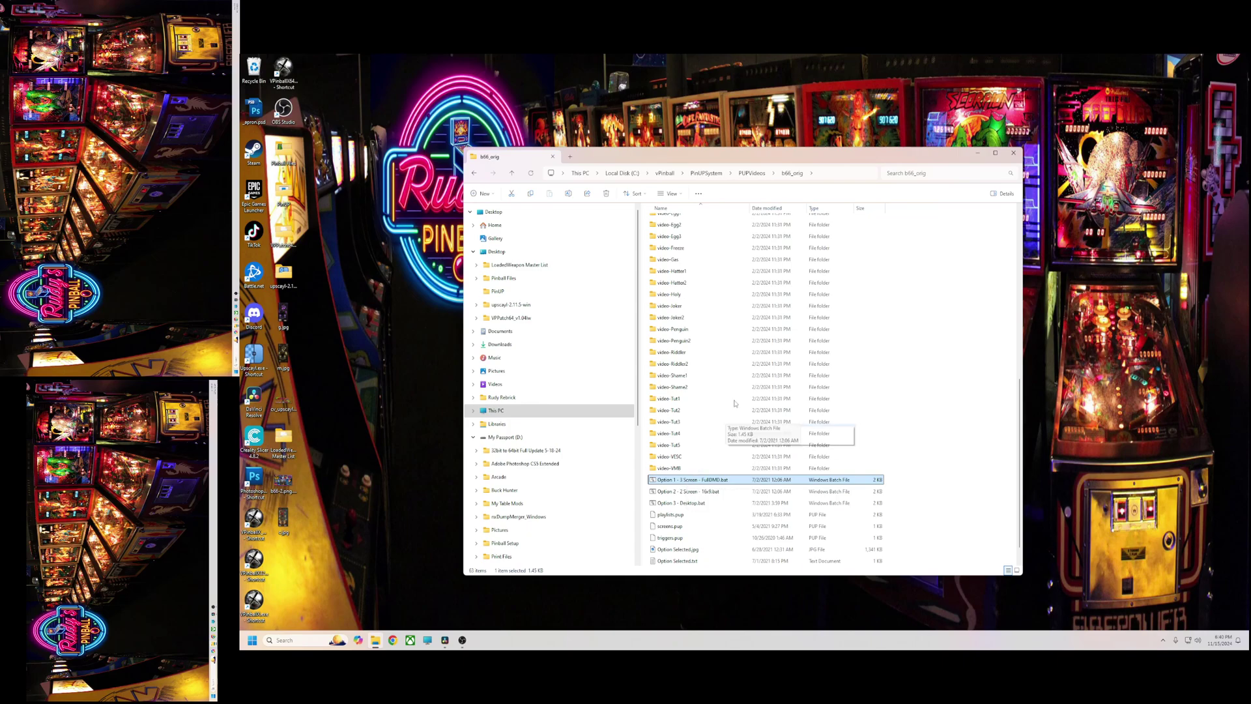
click(1013, 153)
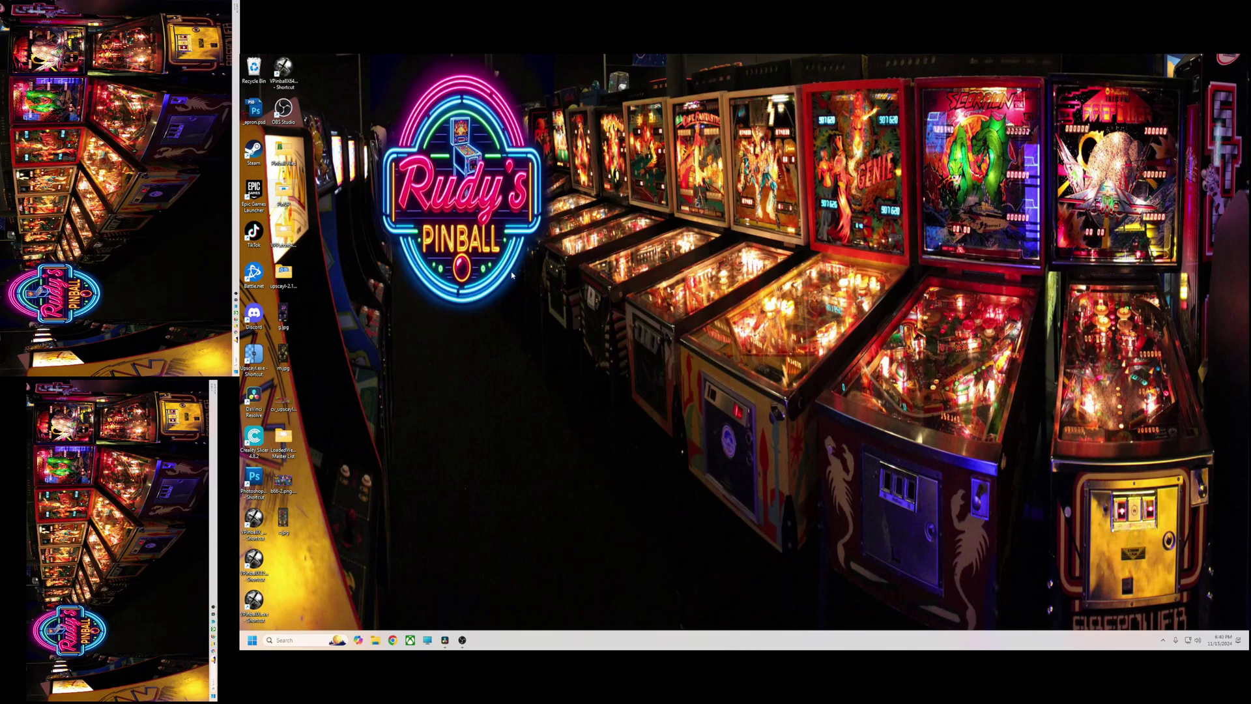
Step: Launch Visual Pinball from its desktop shortcut and open the recent Batman 66 (Stern 2016) table
click(282, 67)
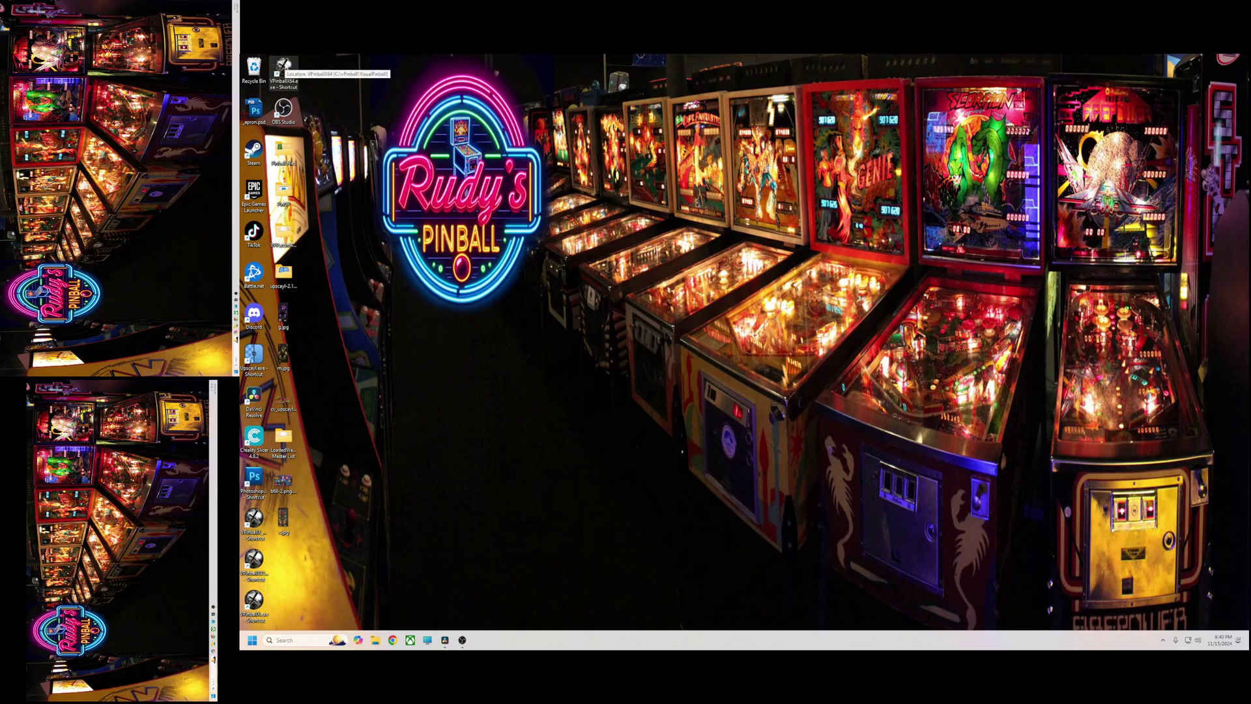
double_click(283, 65)
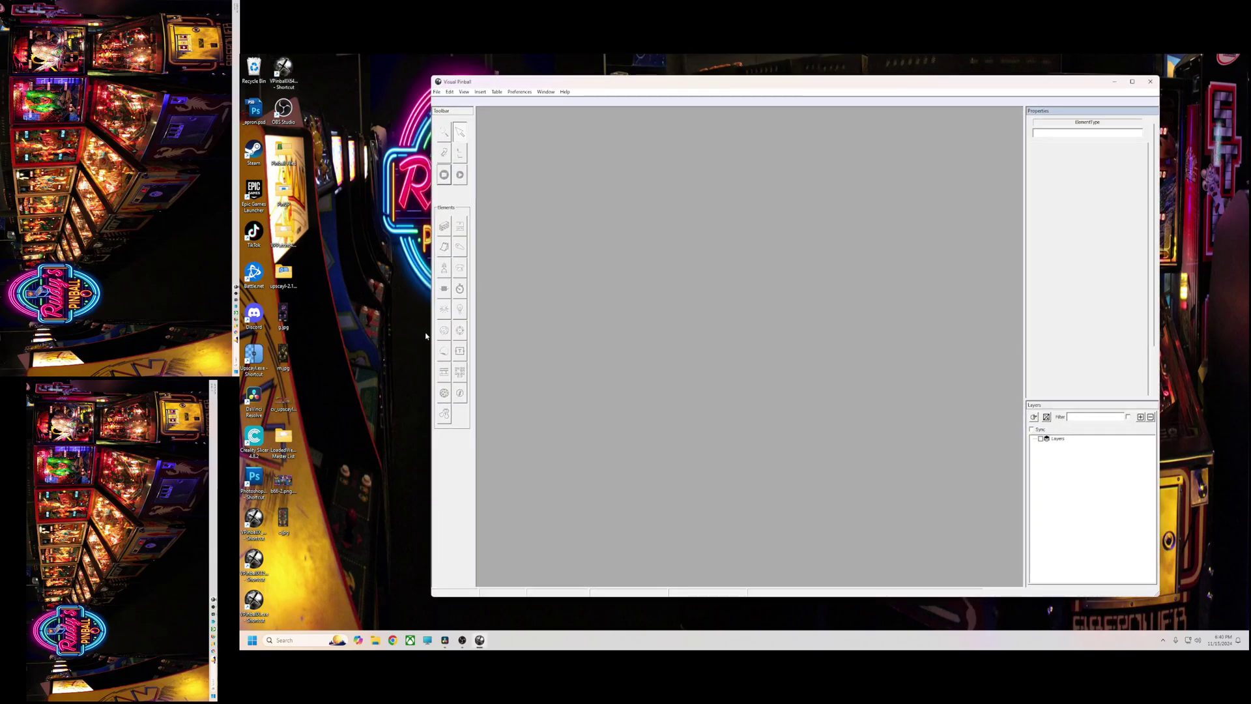
click(437, 91)
click(518, 194)
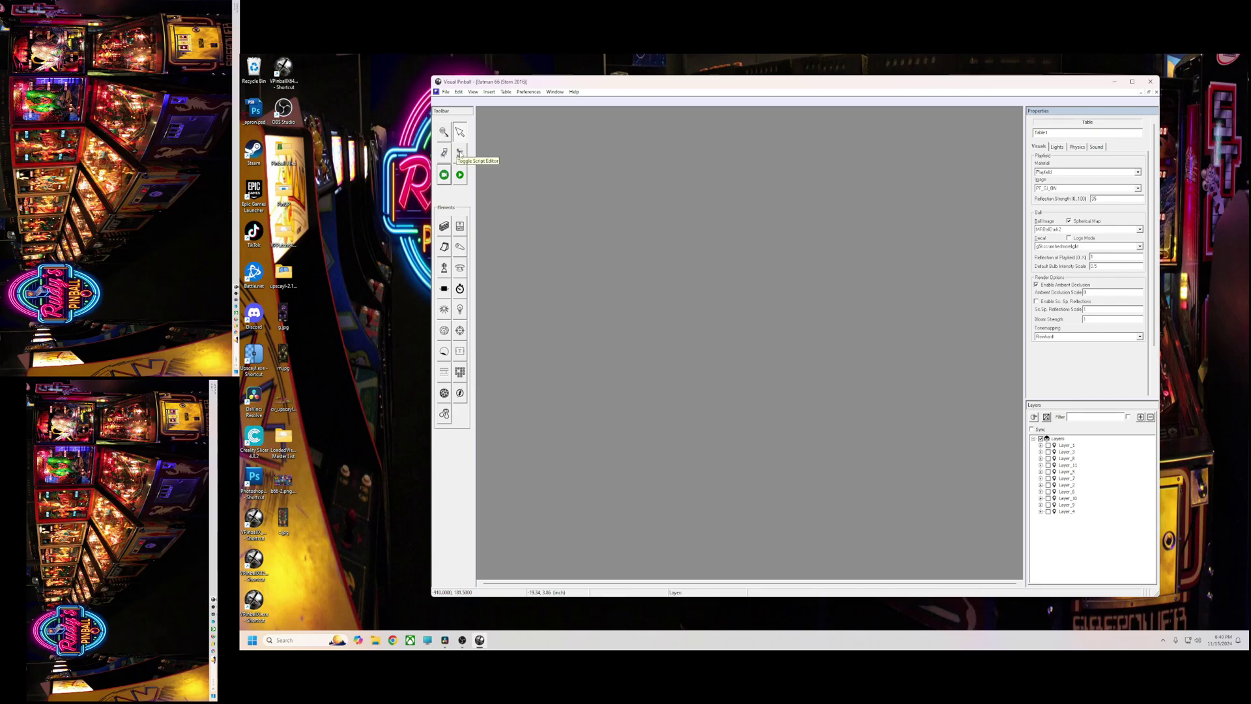
Step: Review the DMD mode, PinUp Player user config and volume level settings in the Batman 66 table script
click(460, 154)
scroll(736, 415, down, 5)
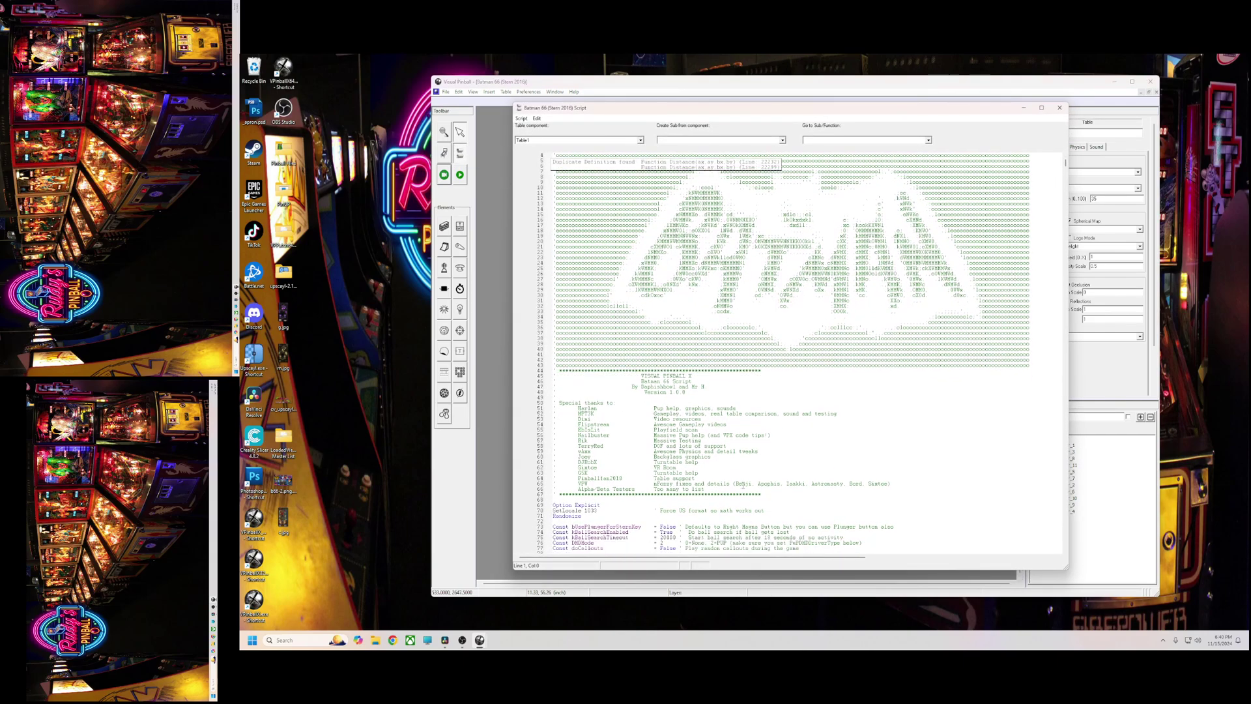
scroll(736, 414, down, 10)
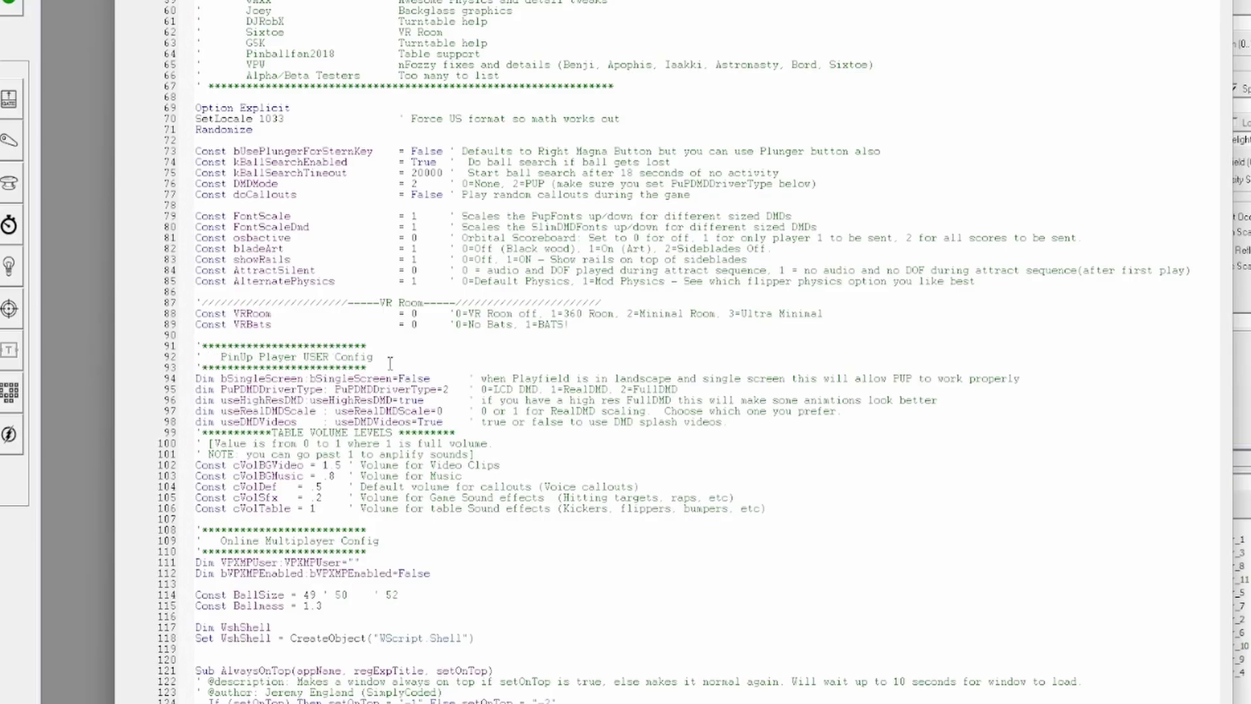
scroll(390, 363, down, 2)
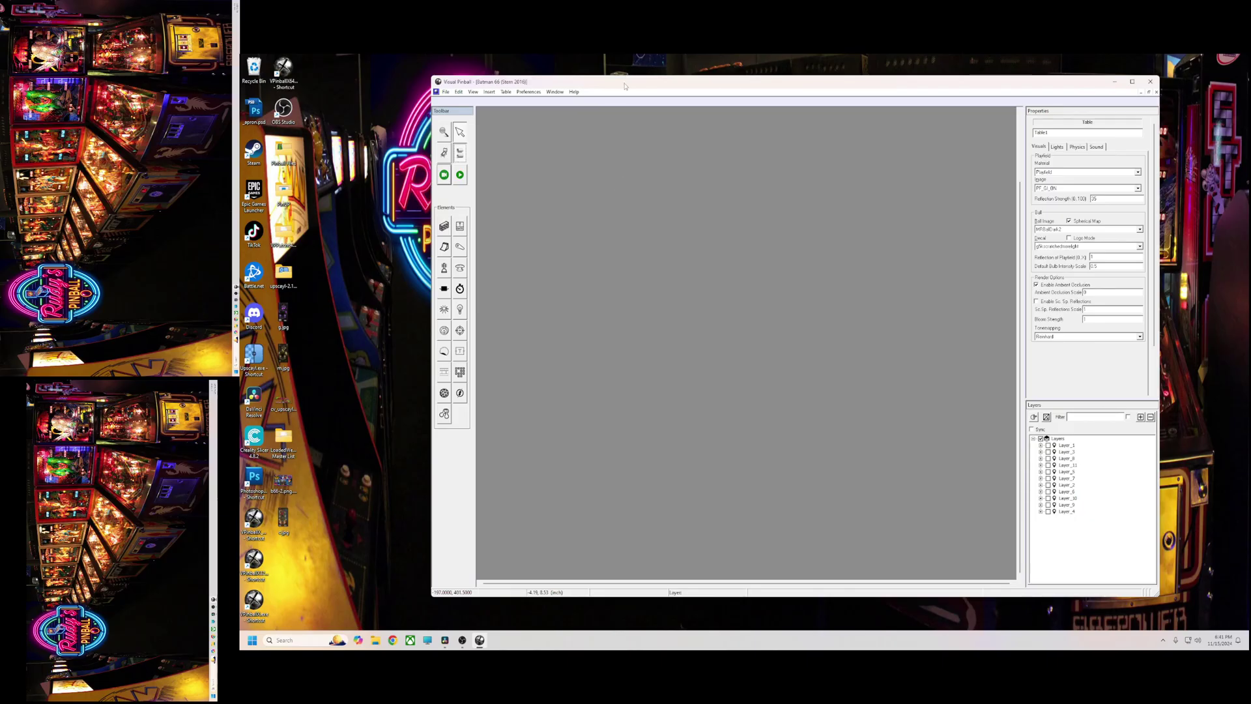
Step: Reposition the Visual Pinball window and close the program with the Batman 66 table
click(470, 181)
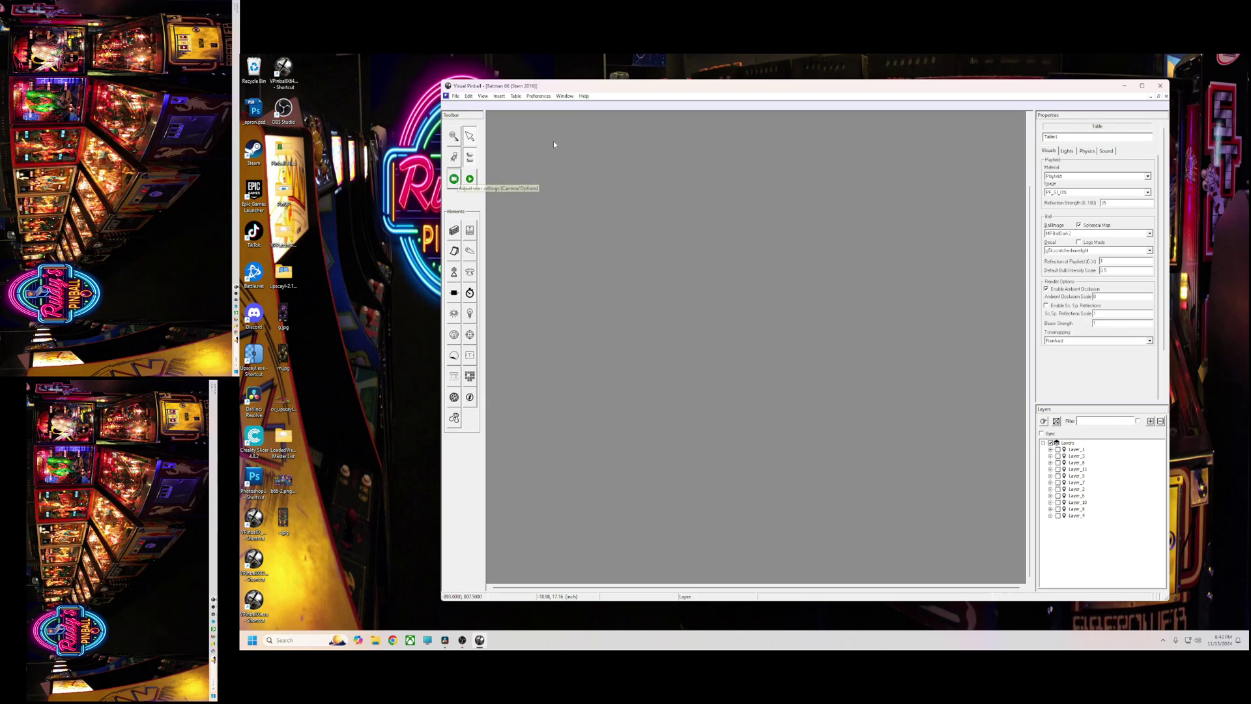
drag(733, 94, 702, 94)
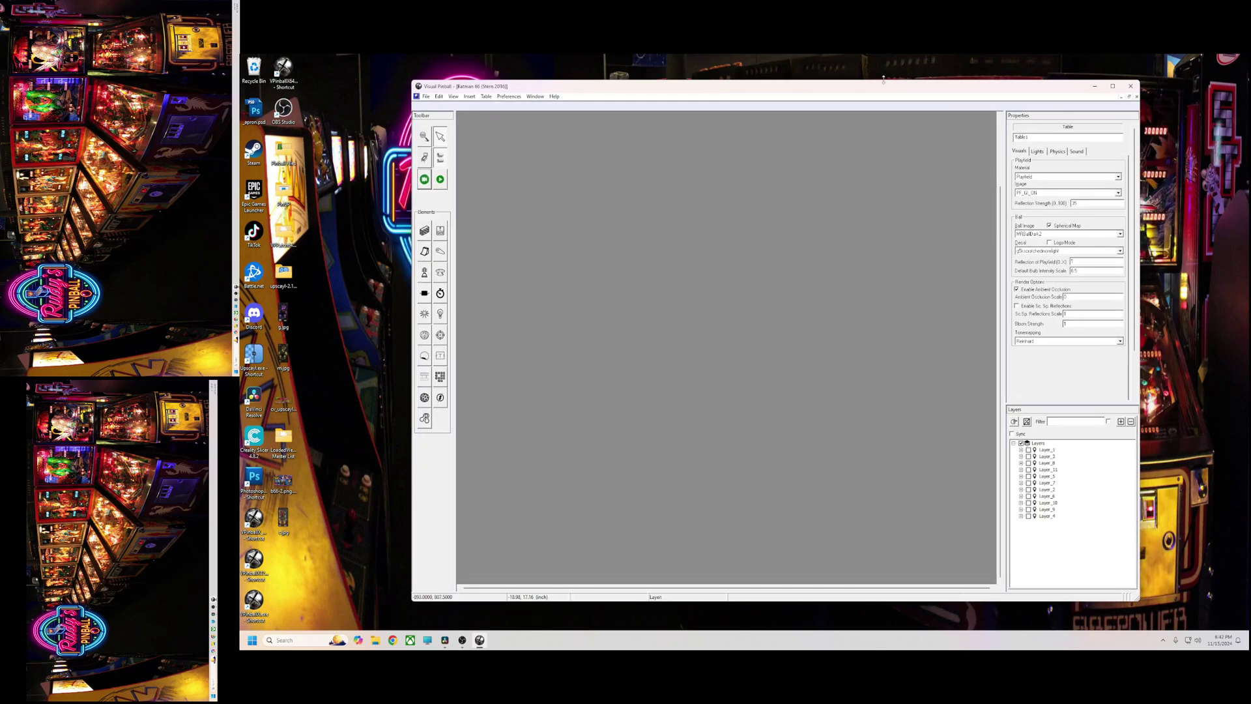
click(1131, 87)
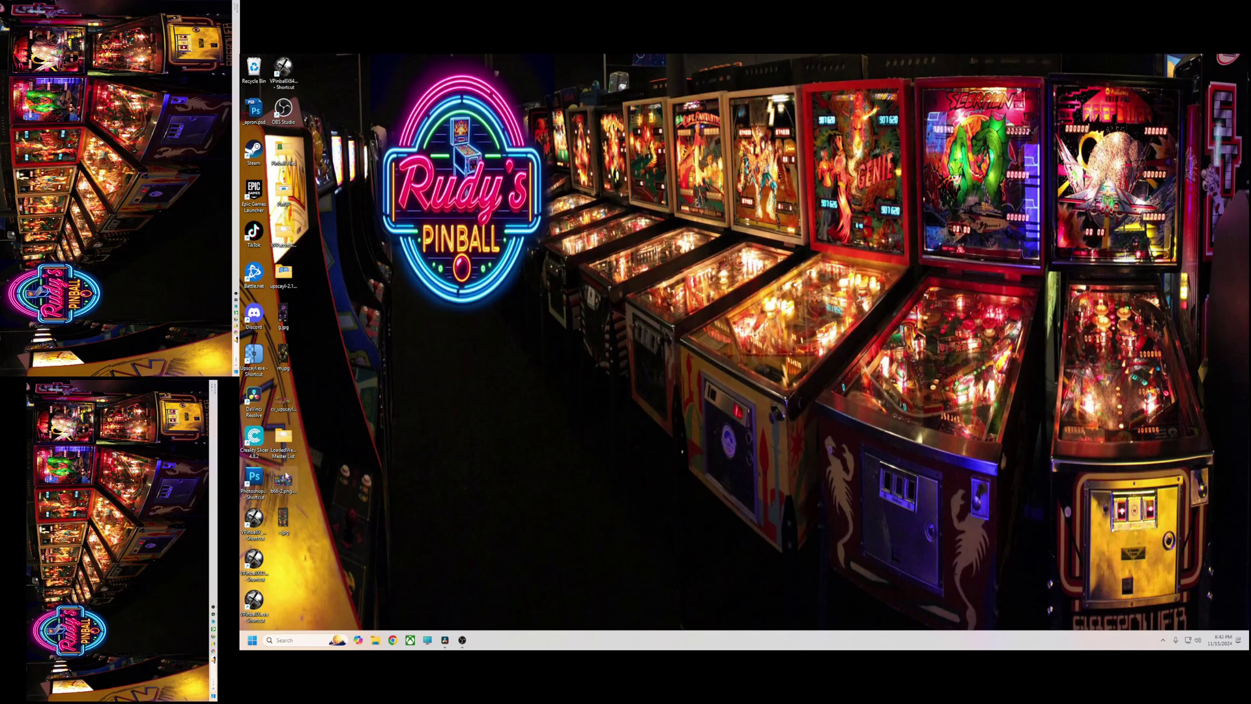
Step: Open the Batman 66 backglass image from the desktop and reposition its viewer window
double_click(283, 483)
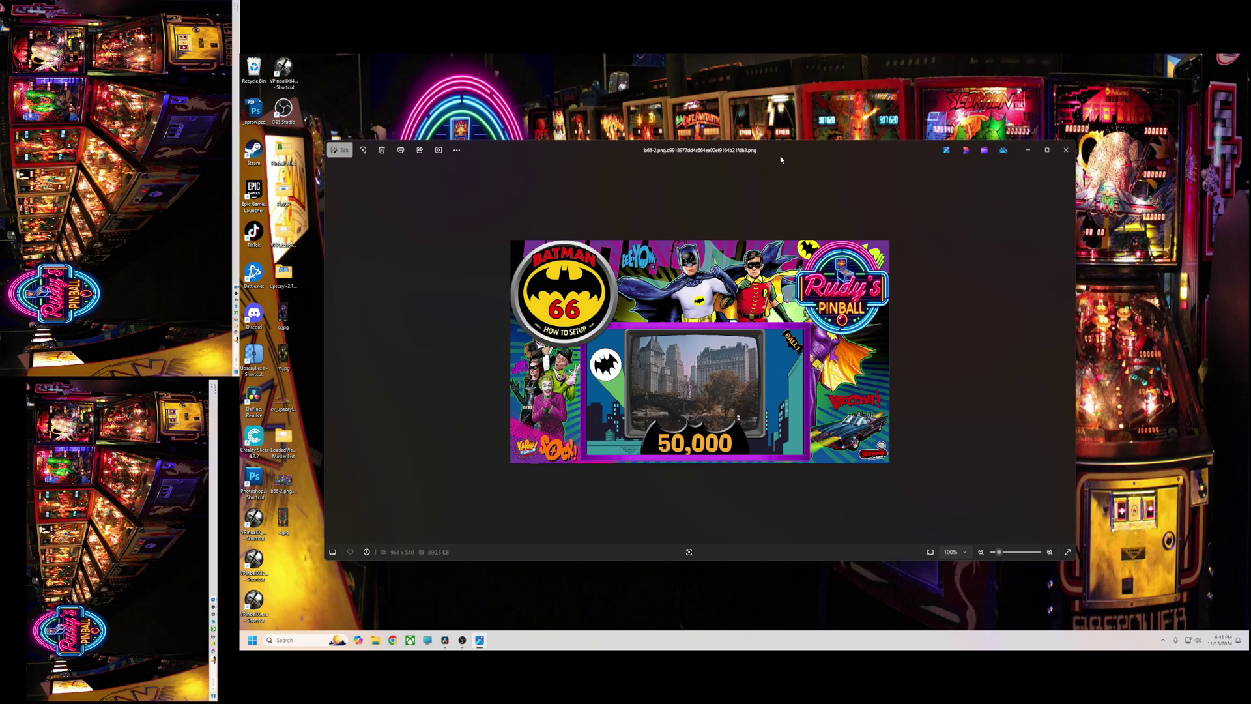
drag(778, 156, 822, 152)
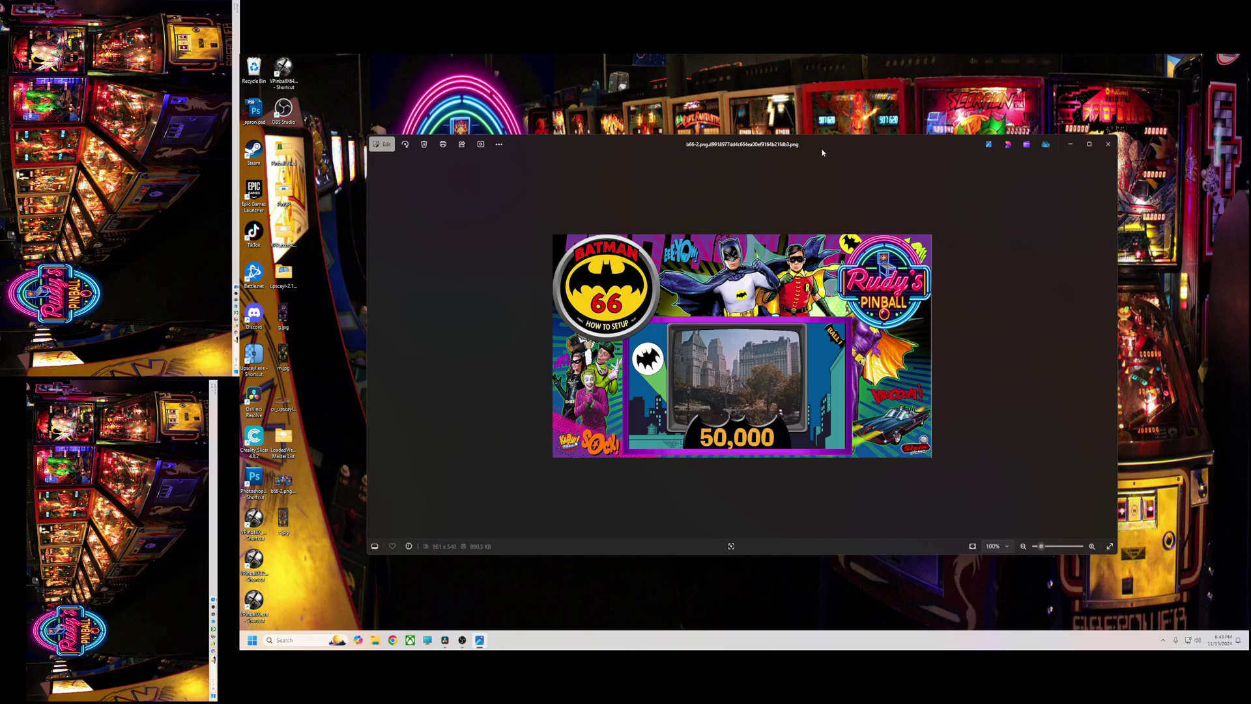